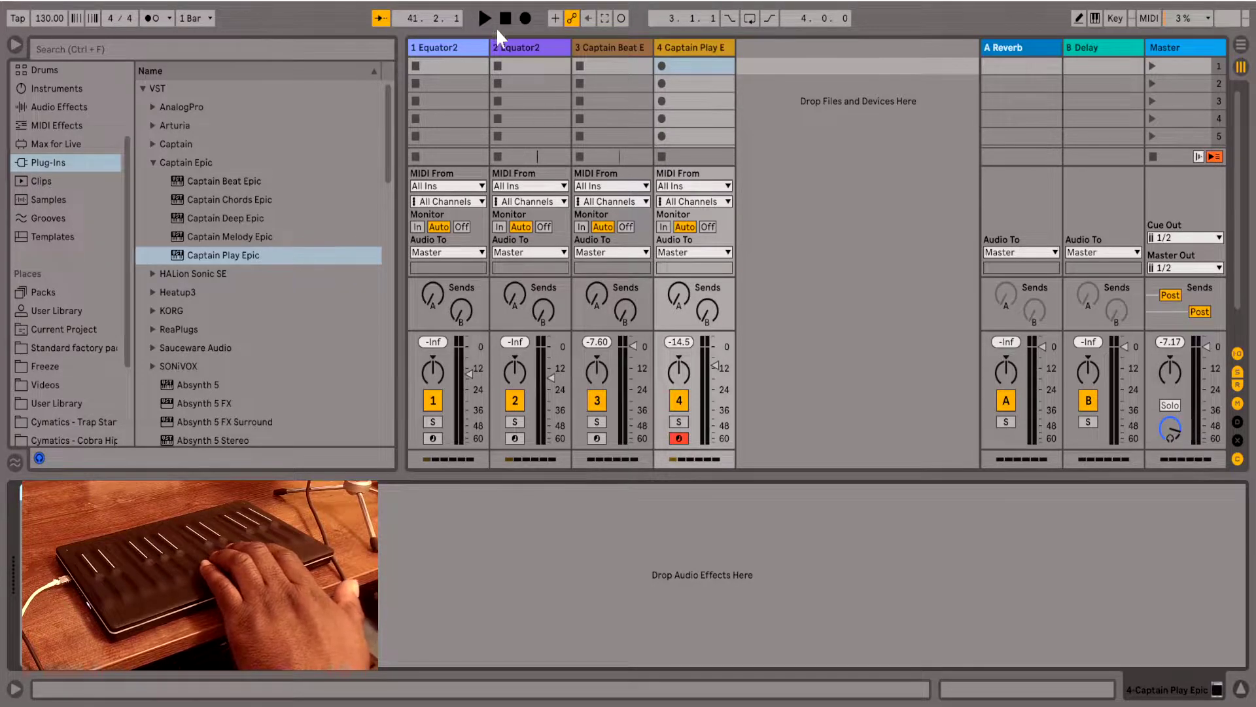
Open Captain Beat Epic on track 3 and browse its drum kits, including the After Hours category.
click(593, 48)
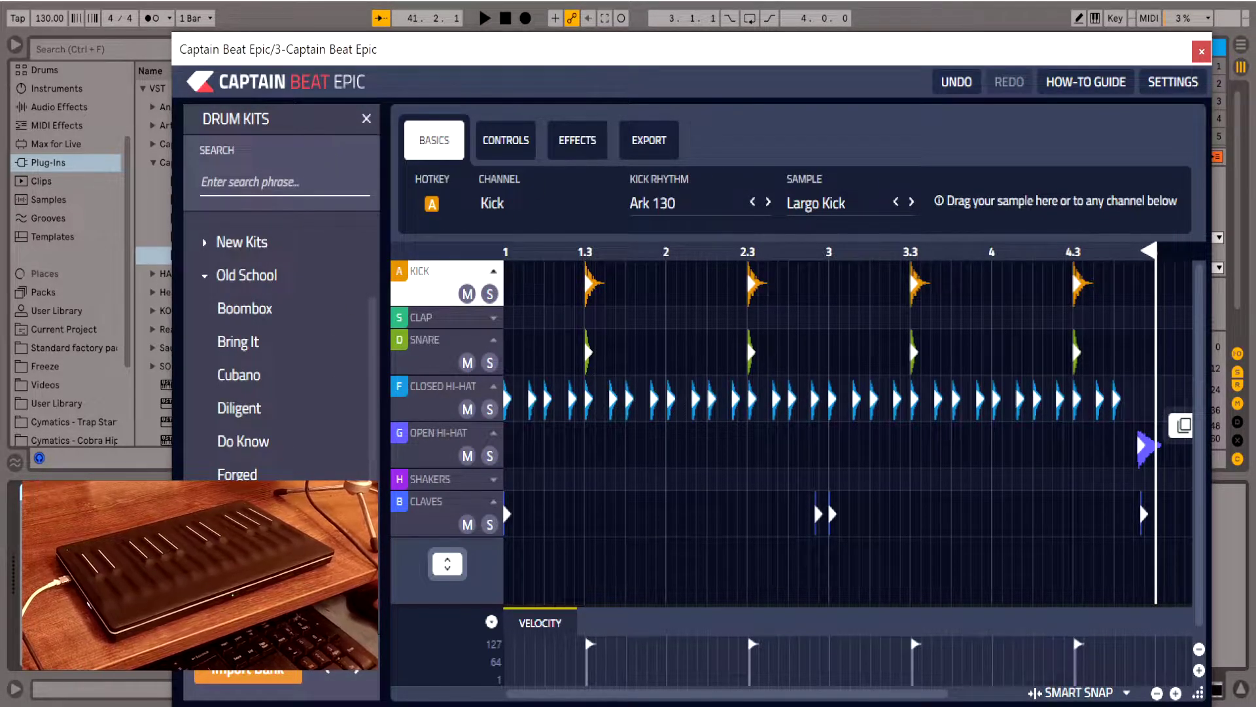
click(207, 278)
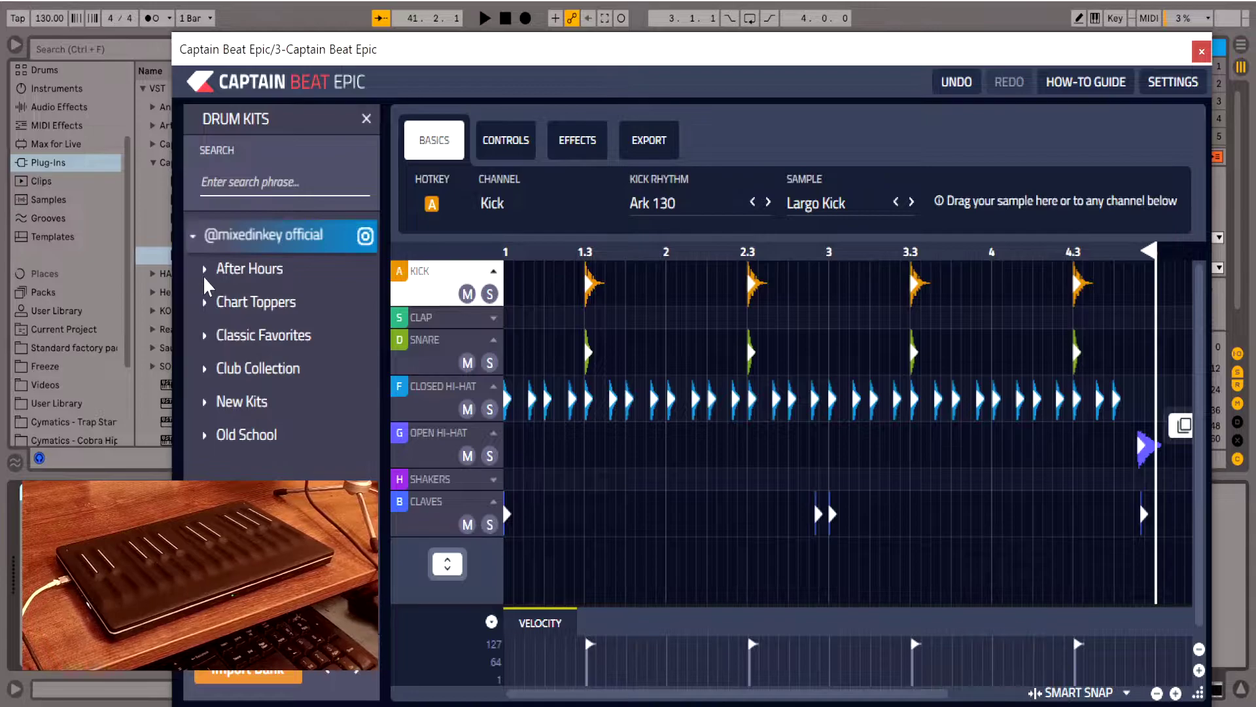
scroll(208, 286, down, 4)
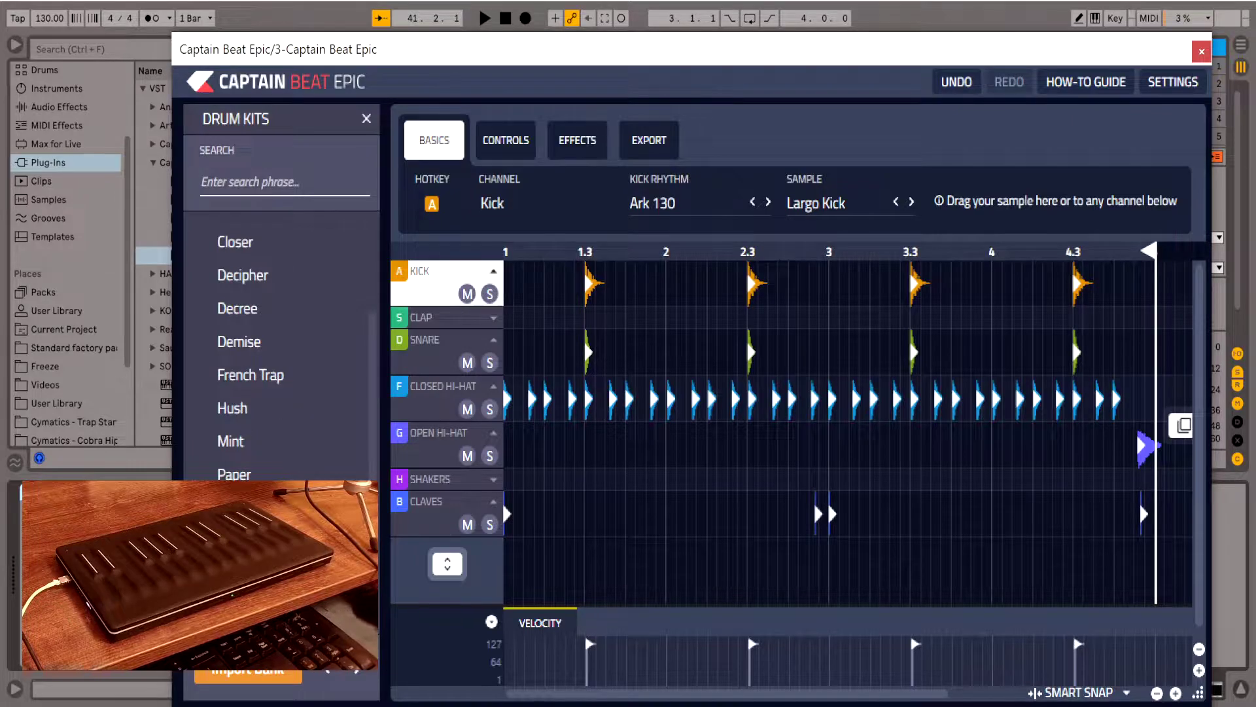
scroll(281, 360, down, 2)
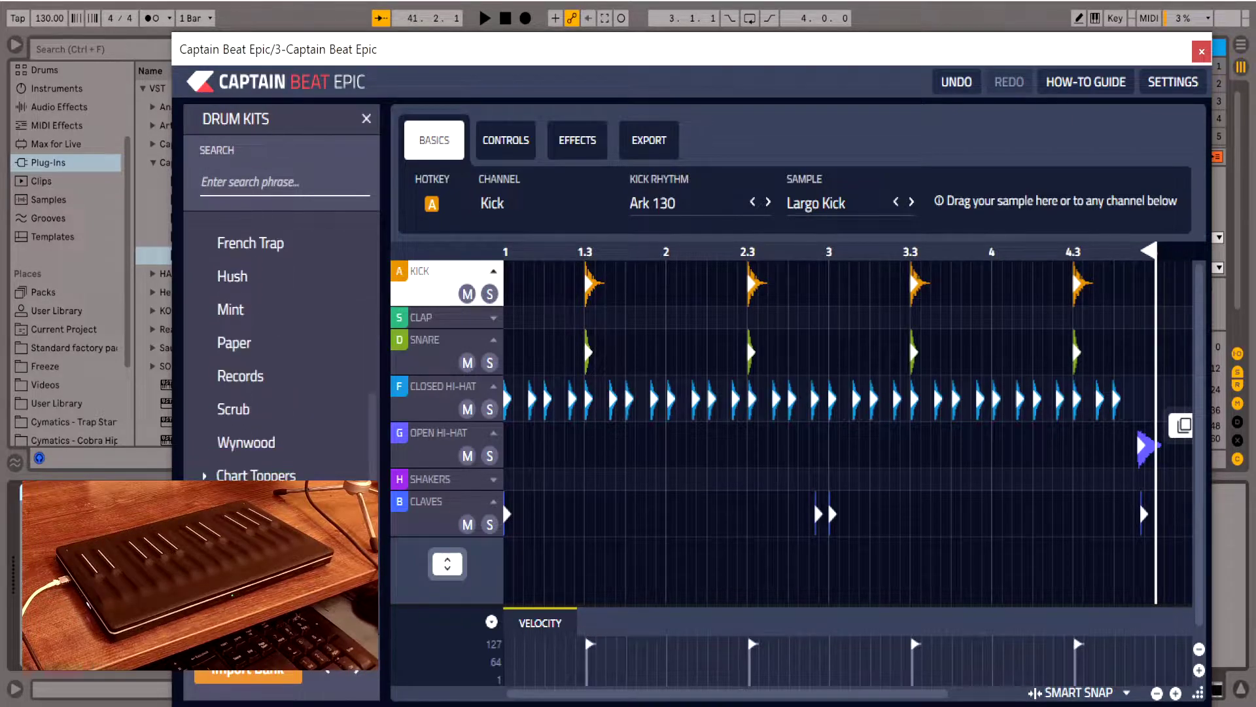
Start playback to audition the drum pattern, and close the Captain Beat Epic window.
click(485, 18)
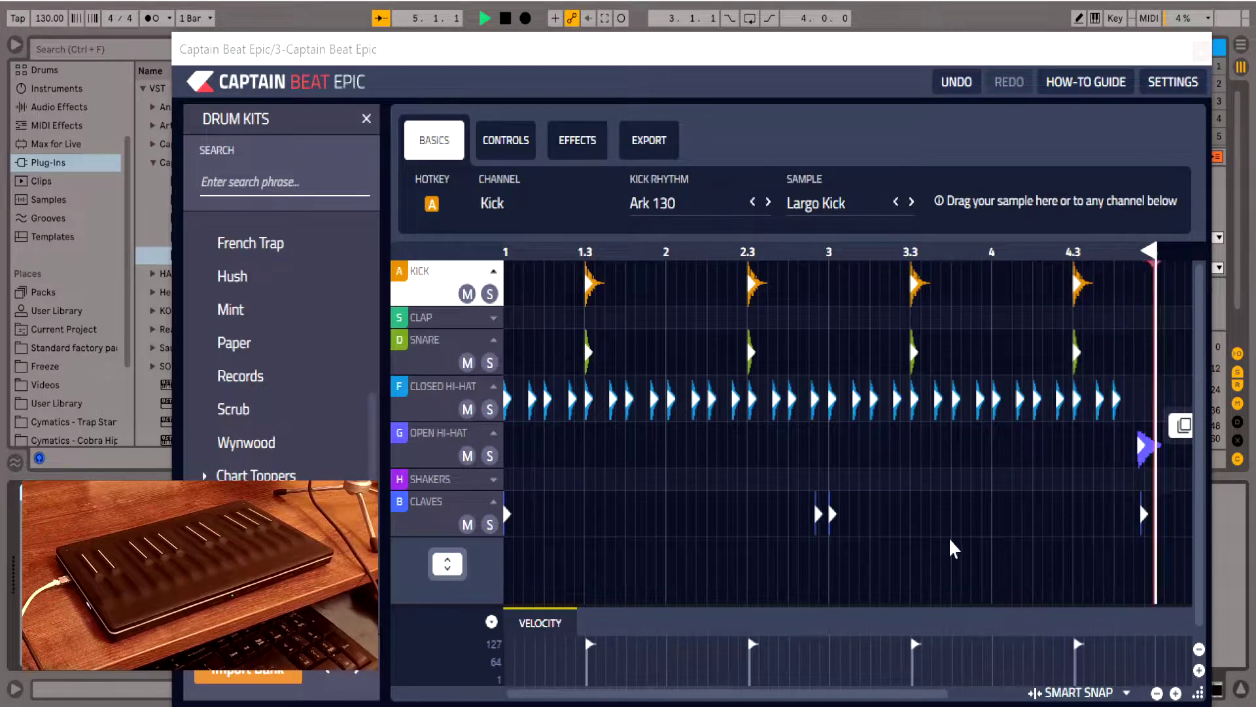
key(alt+Tab)
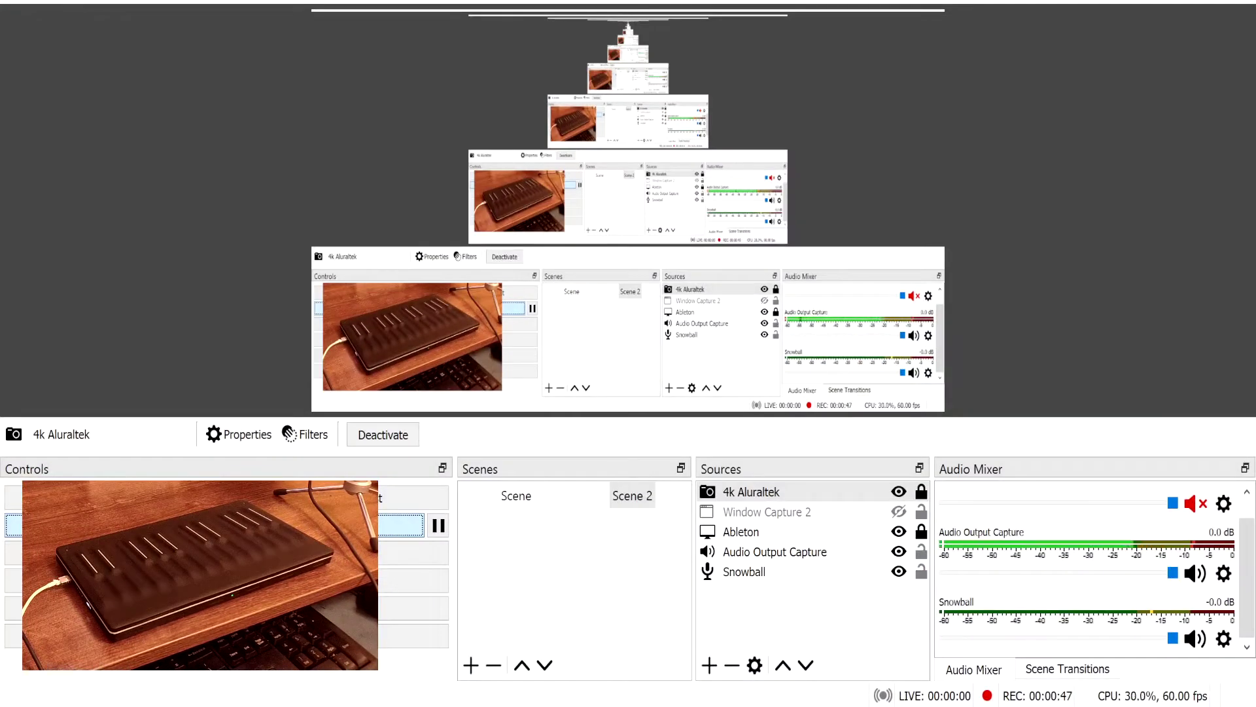
key(alt+Tab)
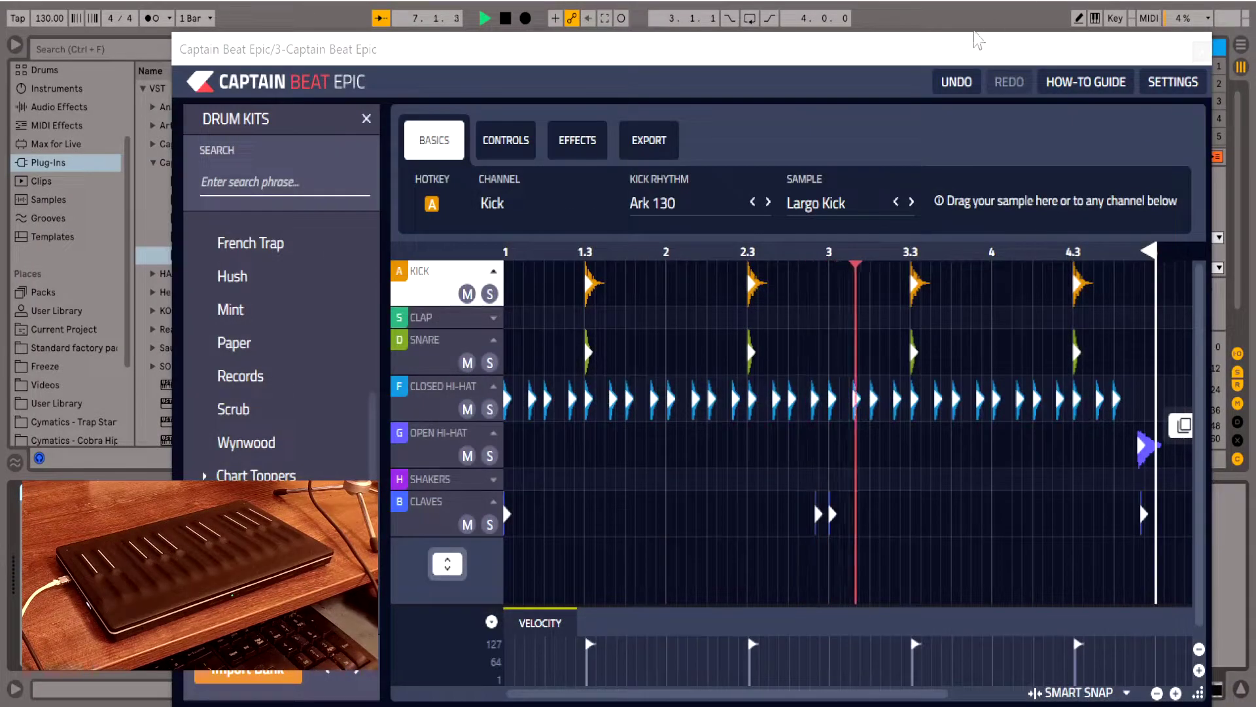
click(1201, 52)
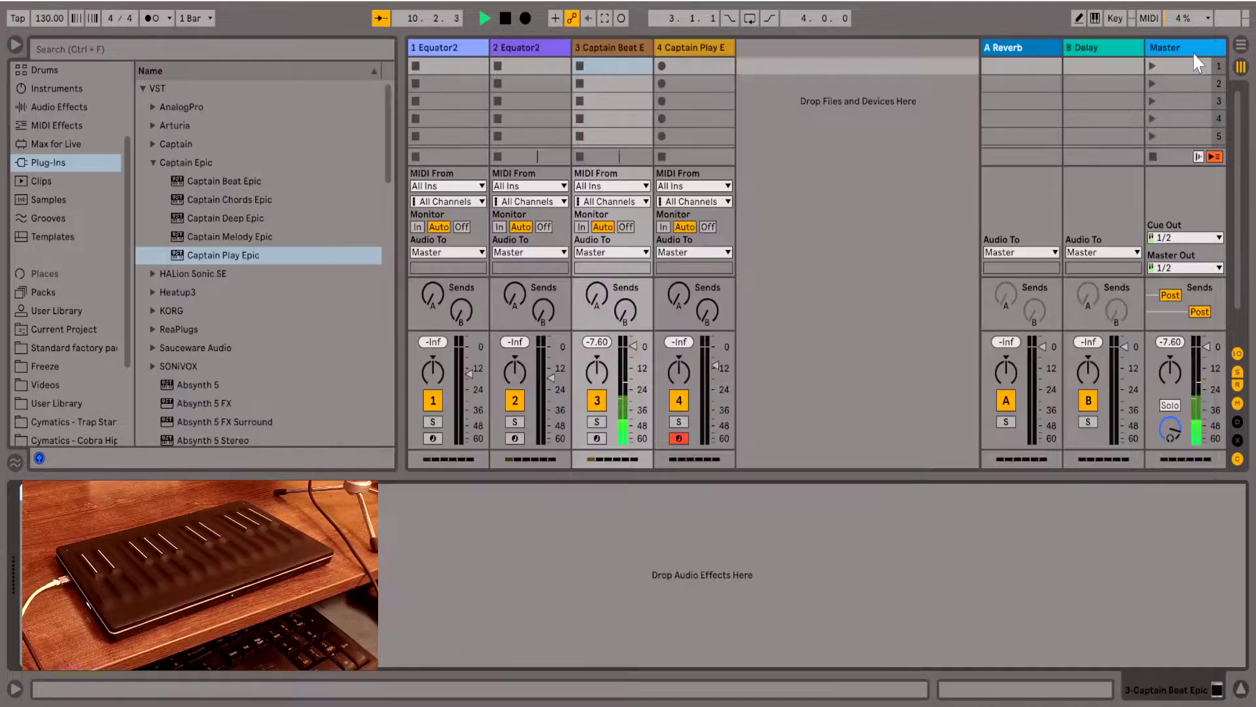
Review the Dub Piano sound in Captain Play Epic on track 4, close the plug-in window and stop playback.
click(678, 47)
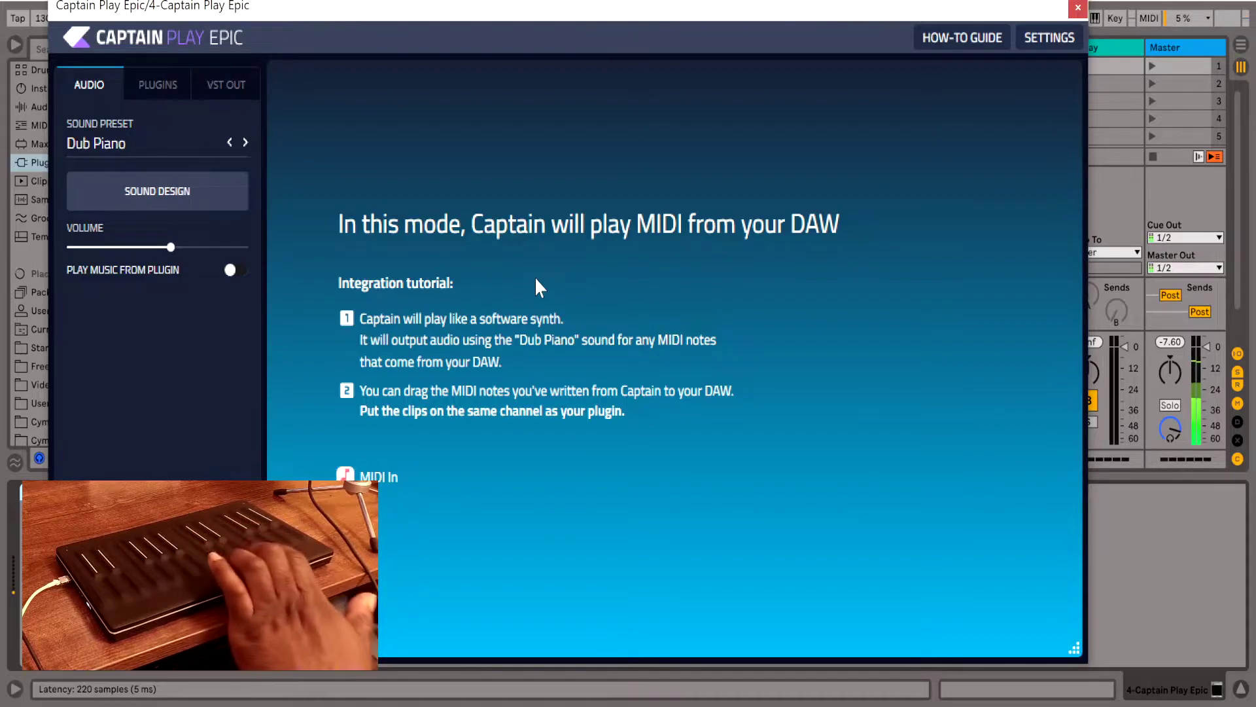
click(1078, 8)
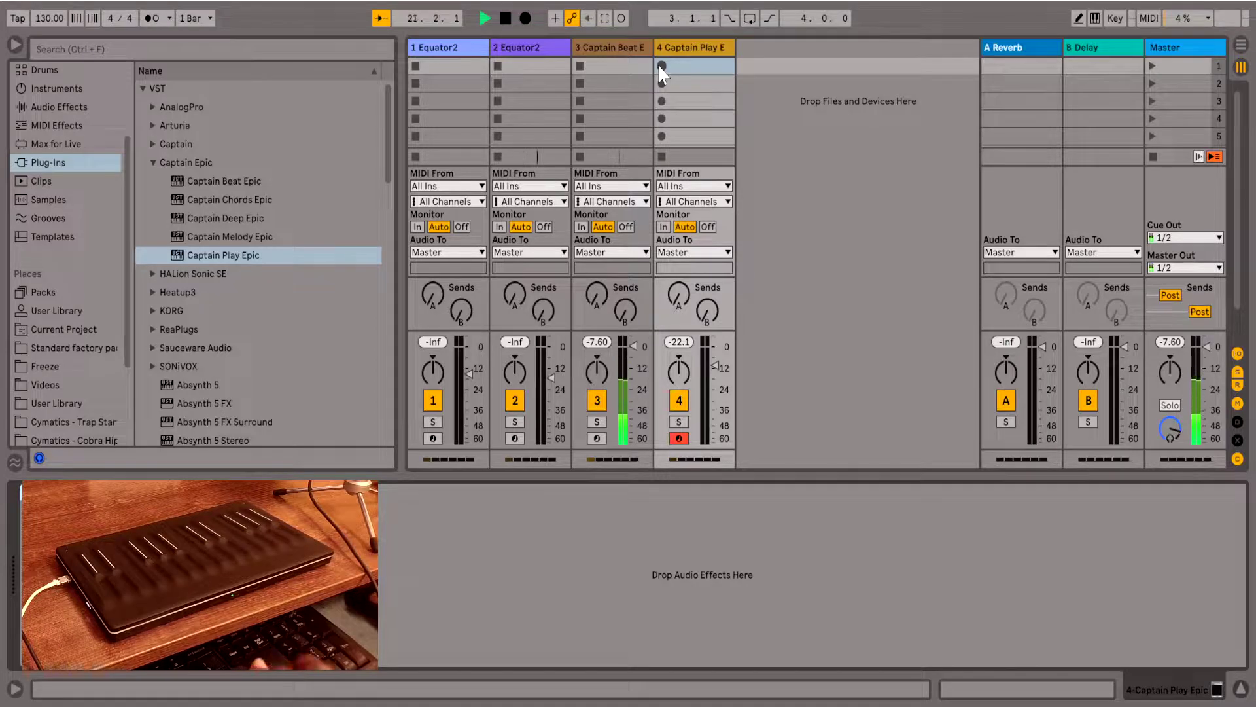
click(507, 20)
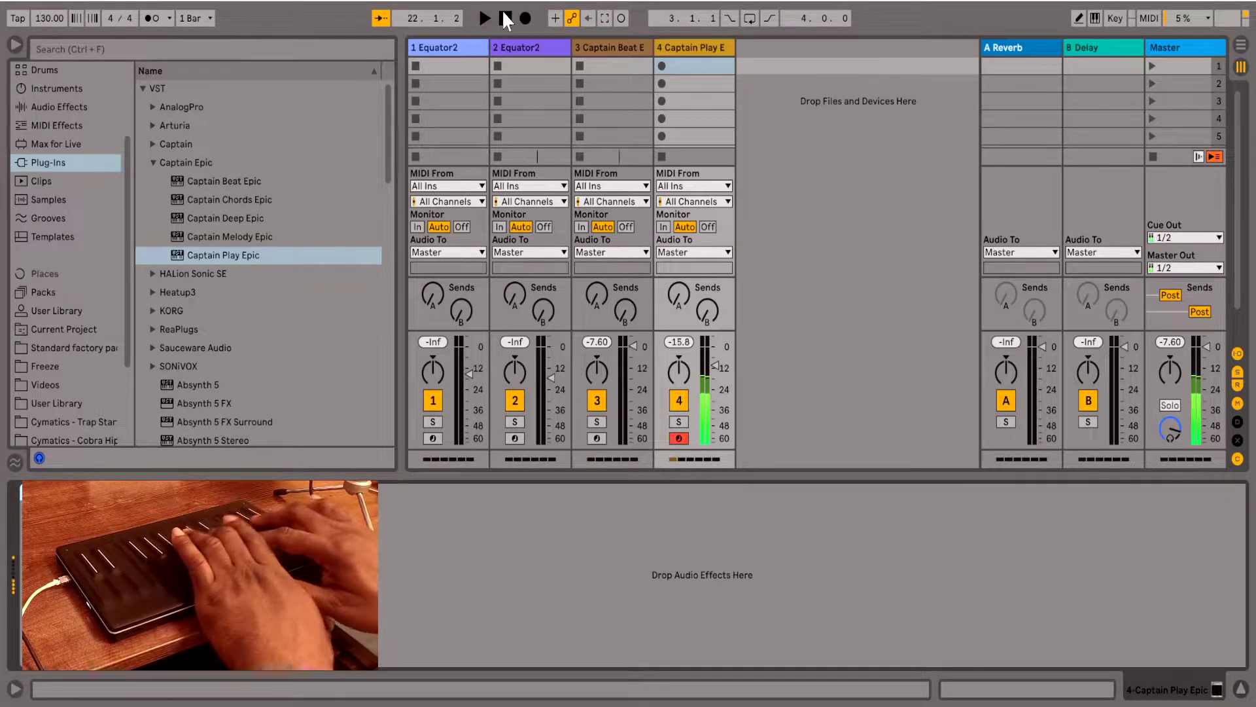
Record a four-bar chord clip in the first slot of the Captain Play Epic track and play it back from the start.
click(662, 65)
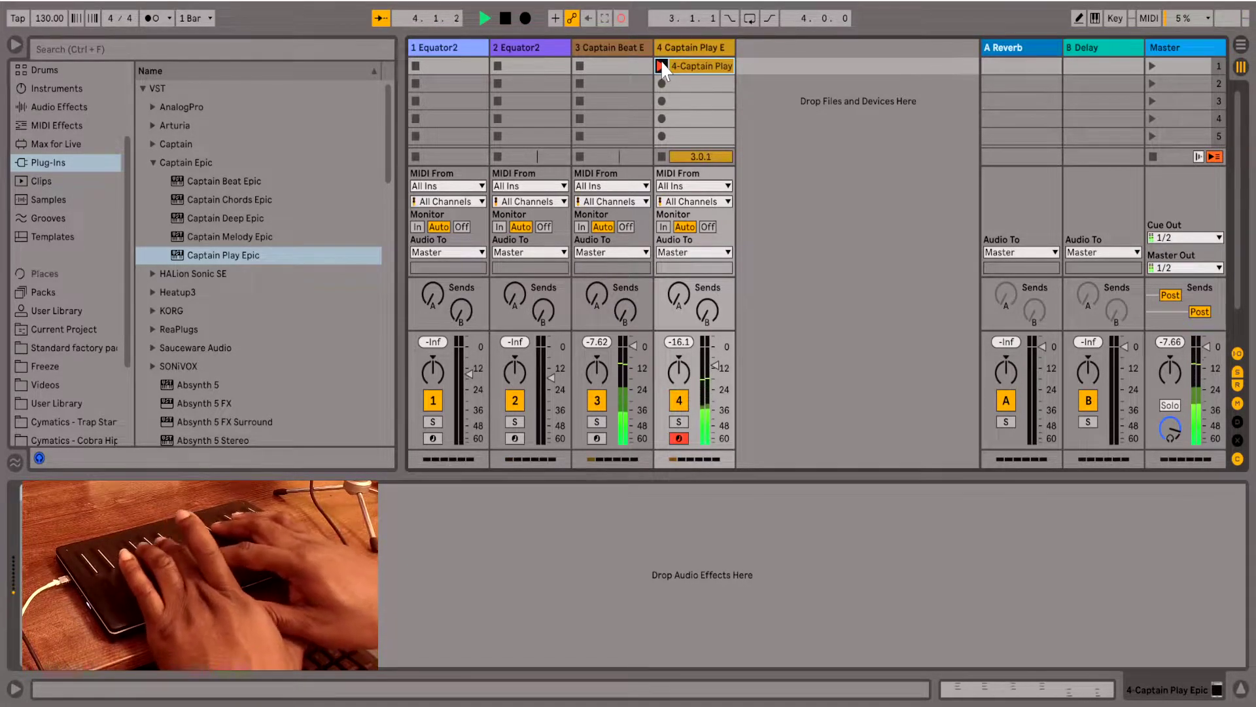
key(space)
key(space)
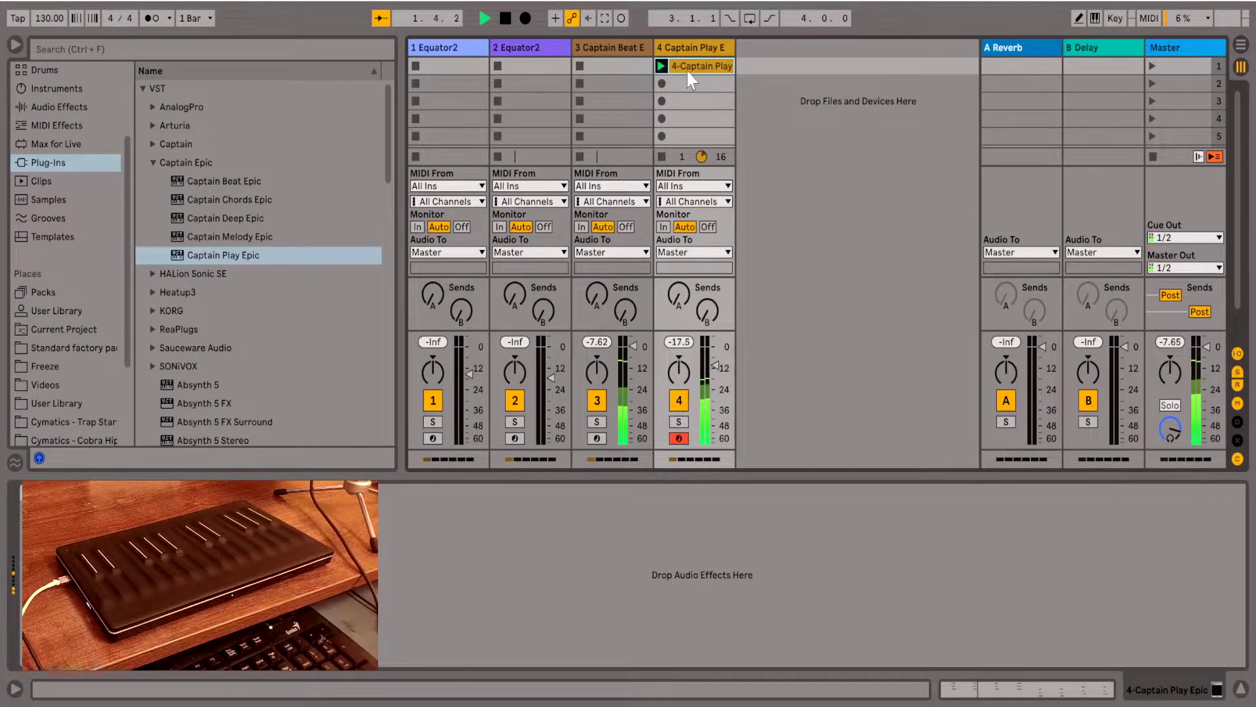
Quantize all notes of the Captain Play Epic clip with a fixed 1/16 grid, and slightly lower that track's volume.
click(687, 72)
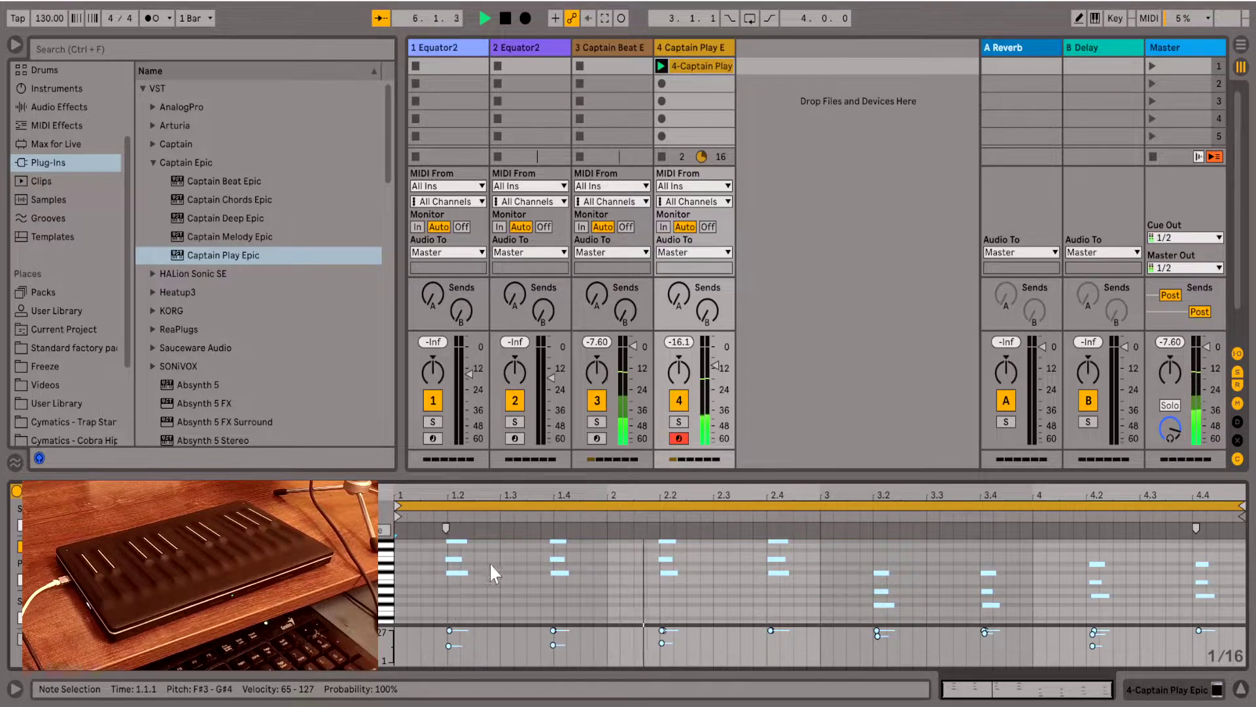
drag(559, 482, 556, 394)
drag(469, 513, 1197, 432)
right_click(857, 544)
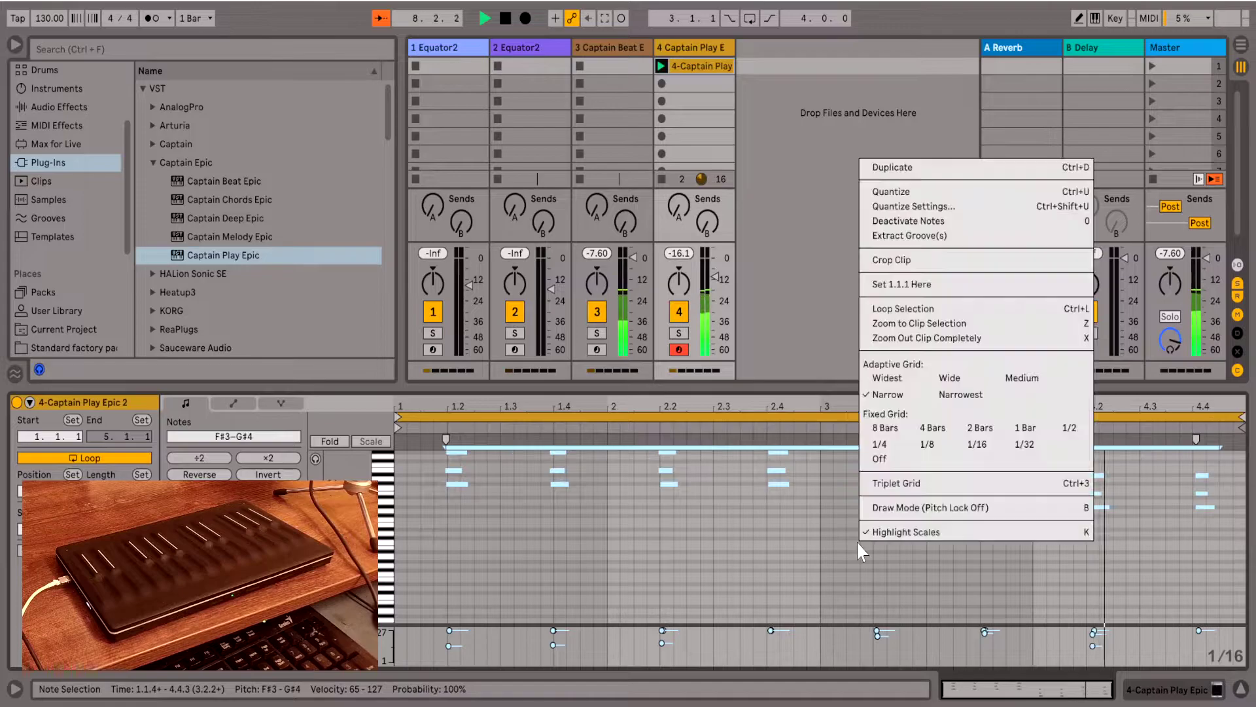
click(977, 444)
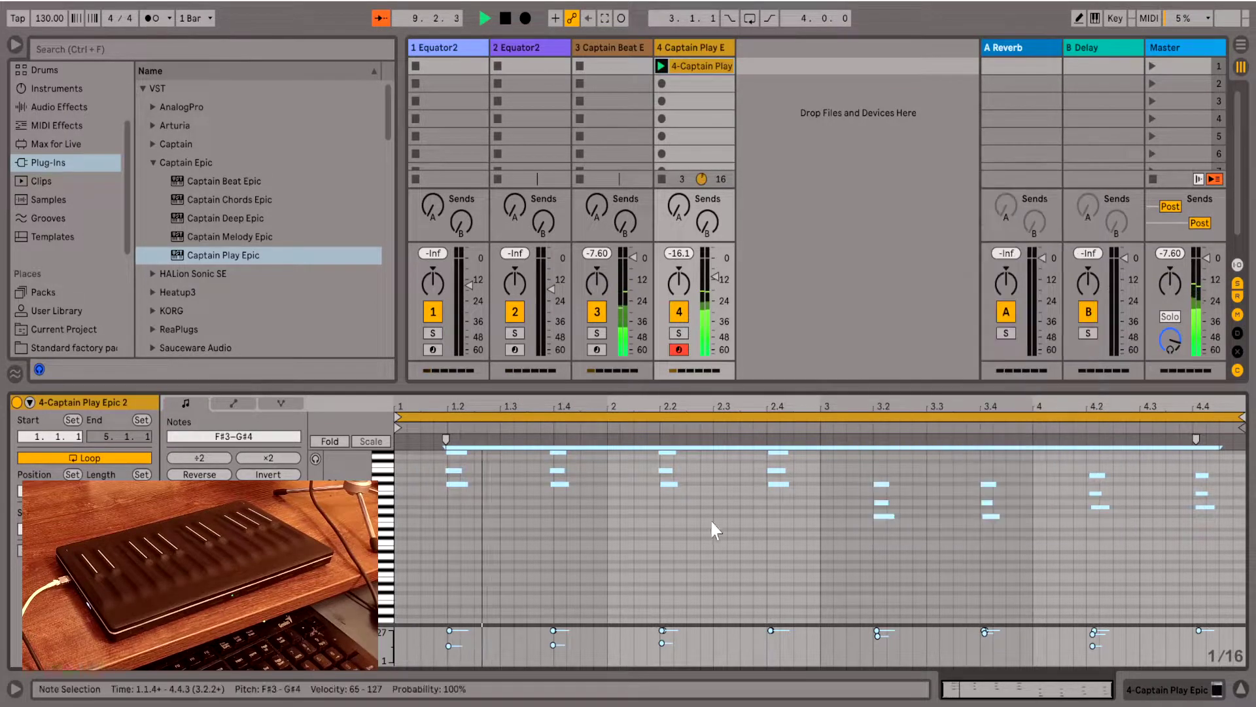
right_click(678, 532)
click(742, 180)
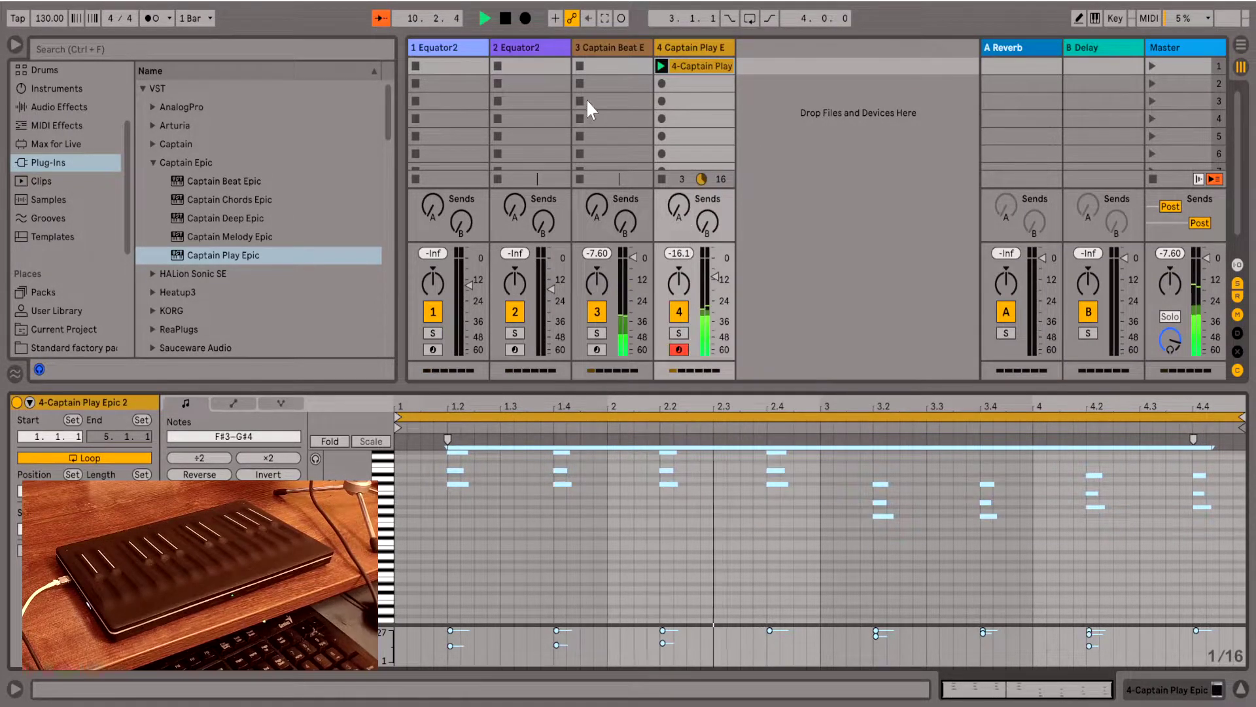
drag(723, 288, 723, 295)
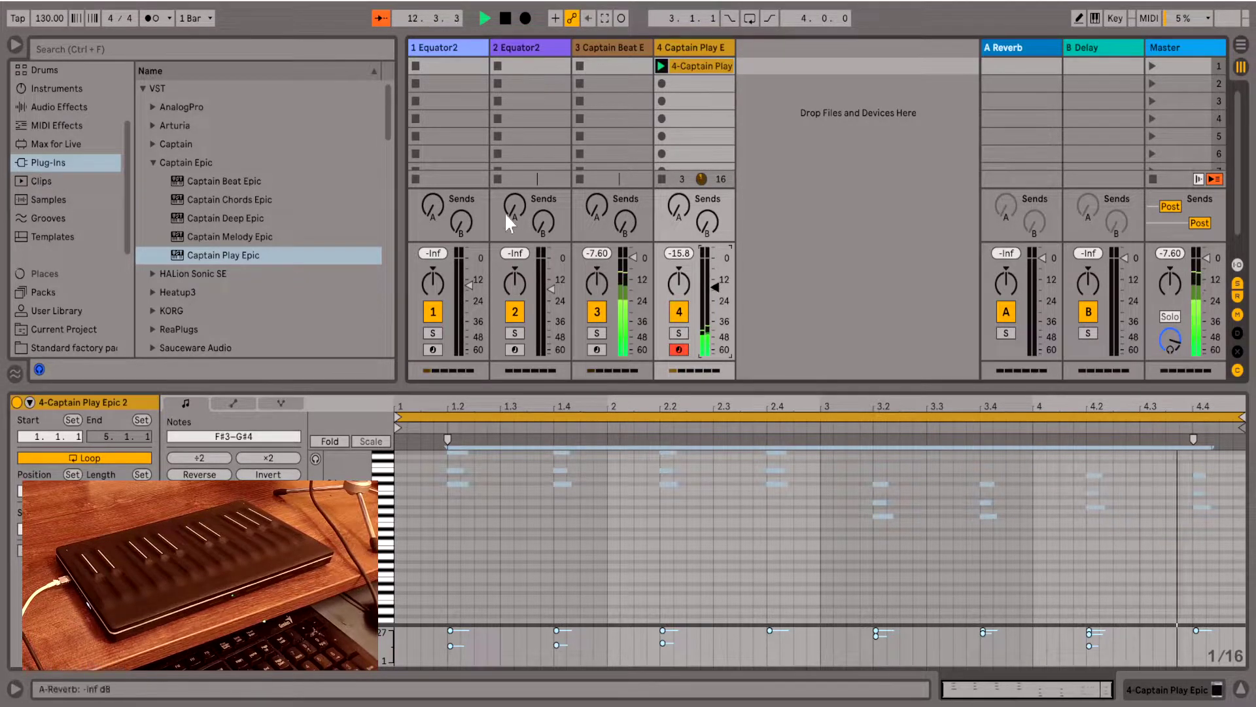
Load the Digital Saw preset in track 2's Equator2, declining the update offer, and close the plug-in window.
click(516, 350)
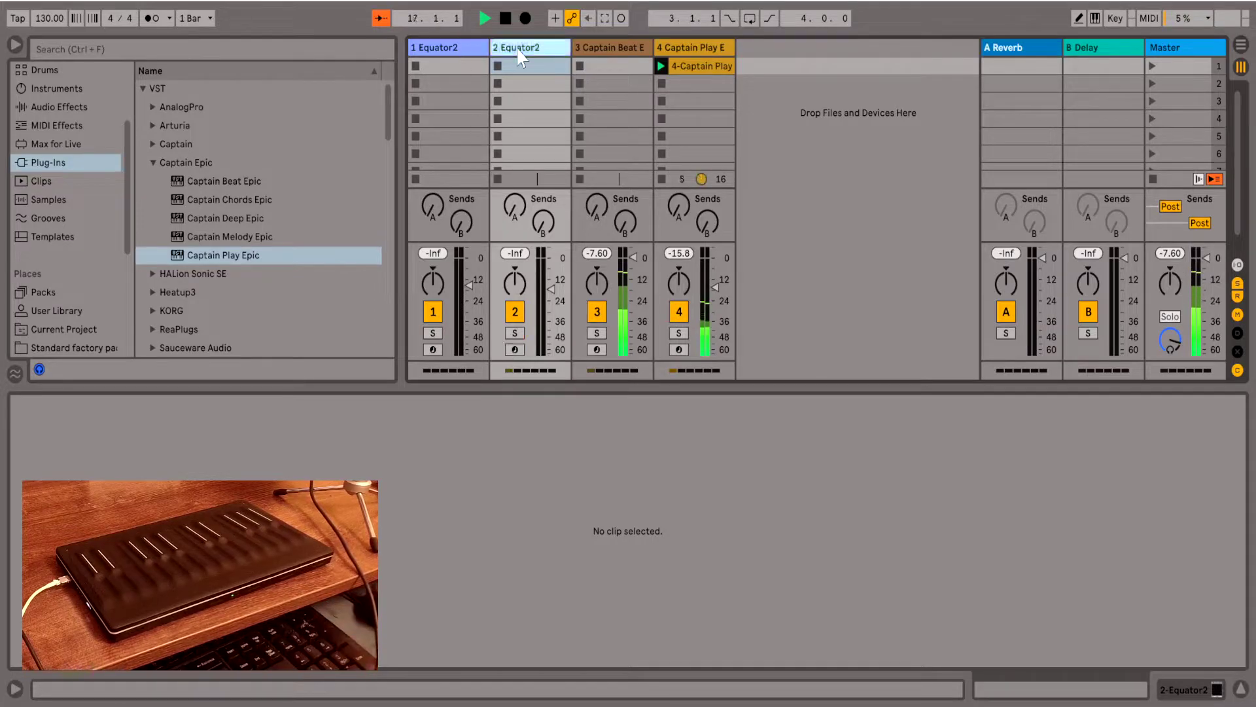
key(ctrl+alt+i)
key(ctrl+alt+p)
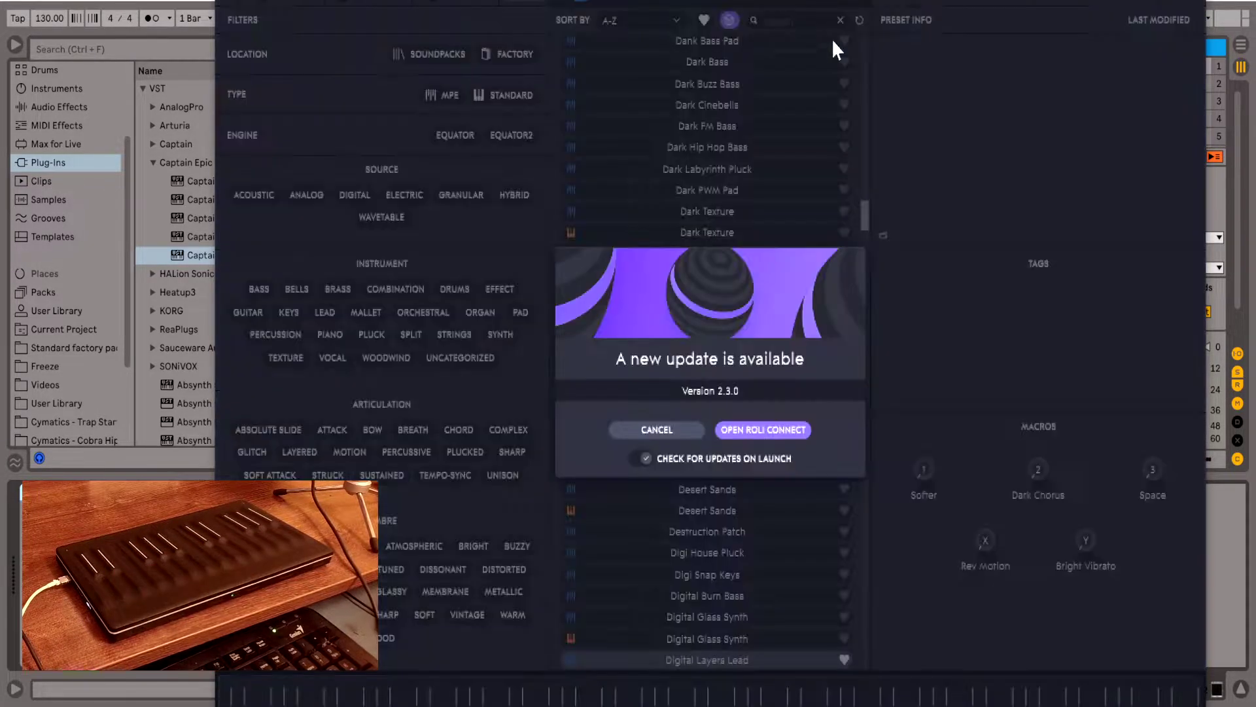
click(657, 430)
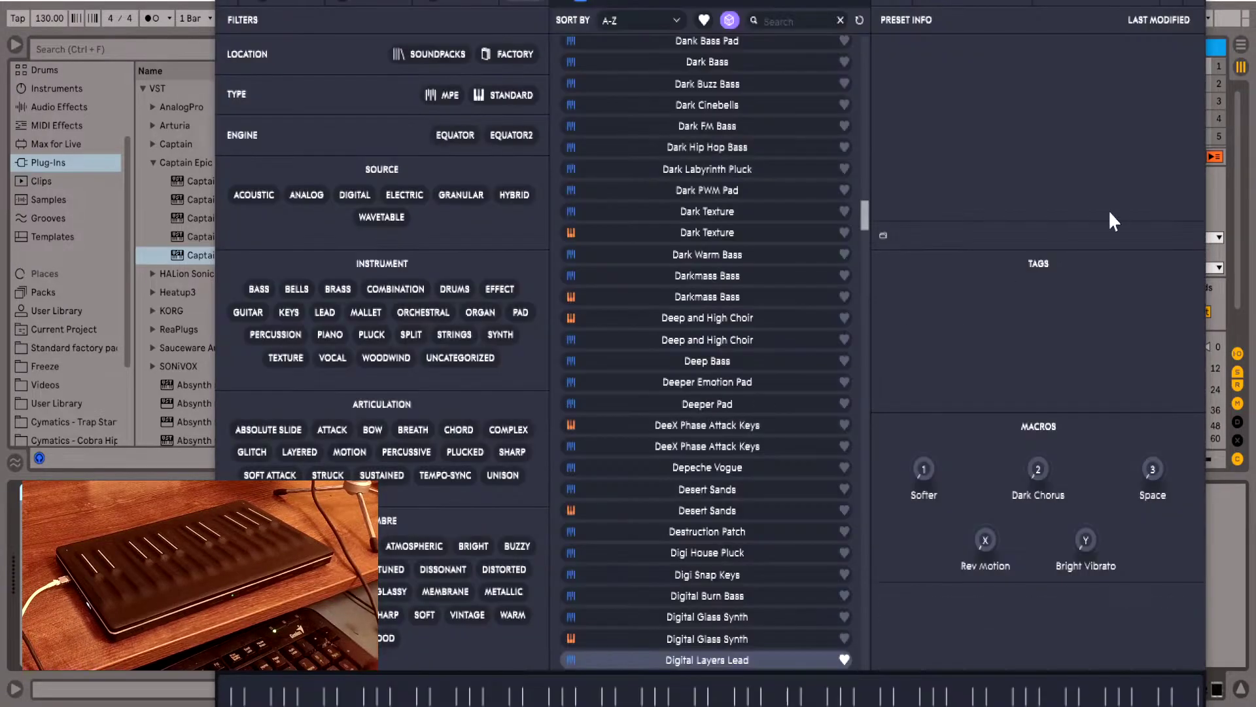
click(1190, 3)
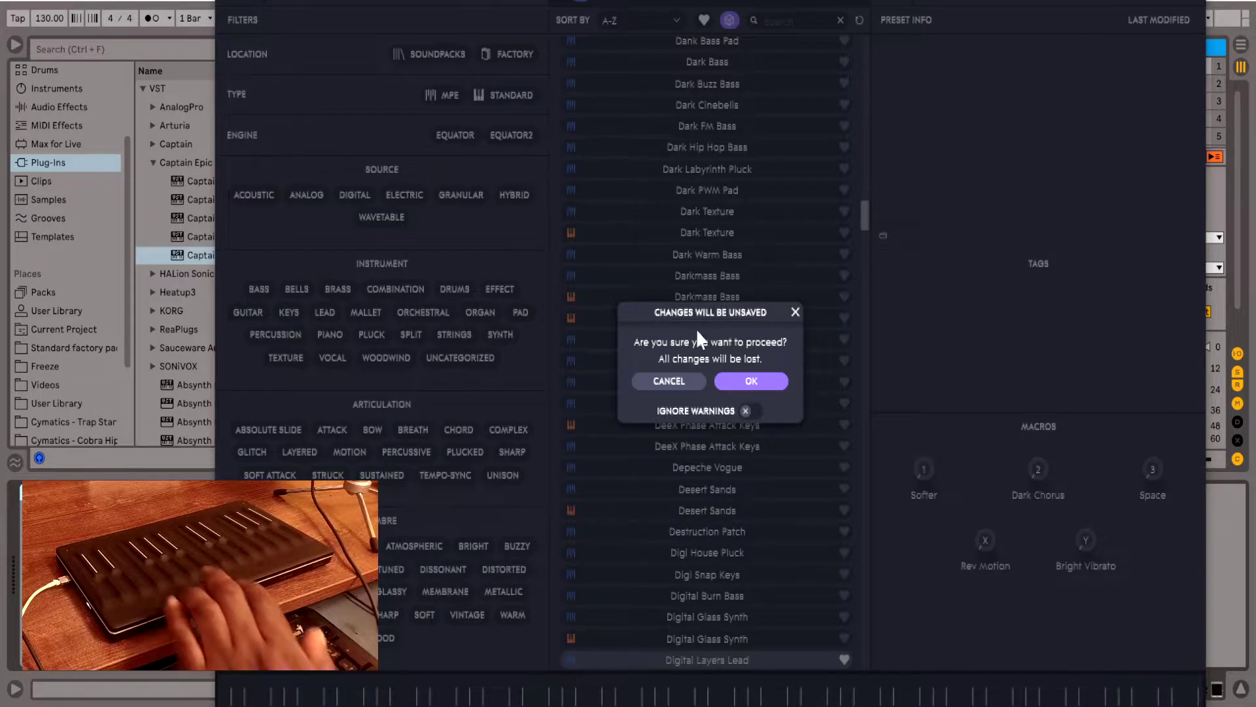
click(719, 385)
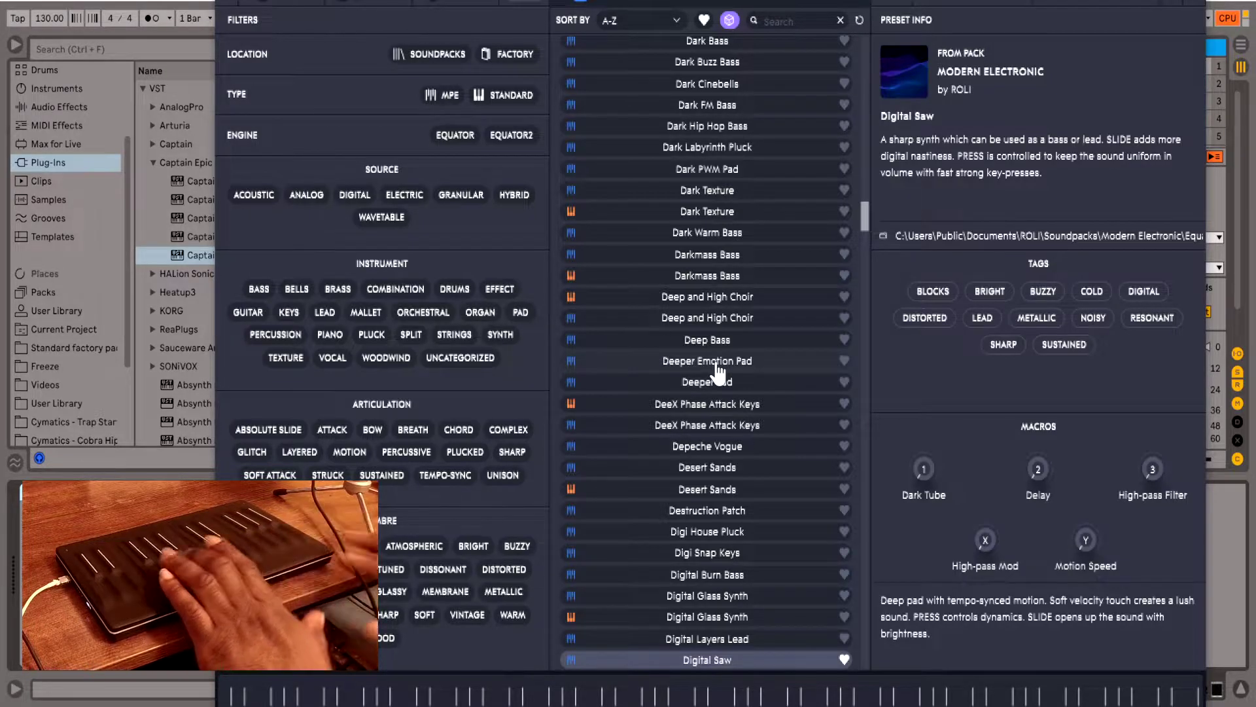
click(1190, 3)
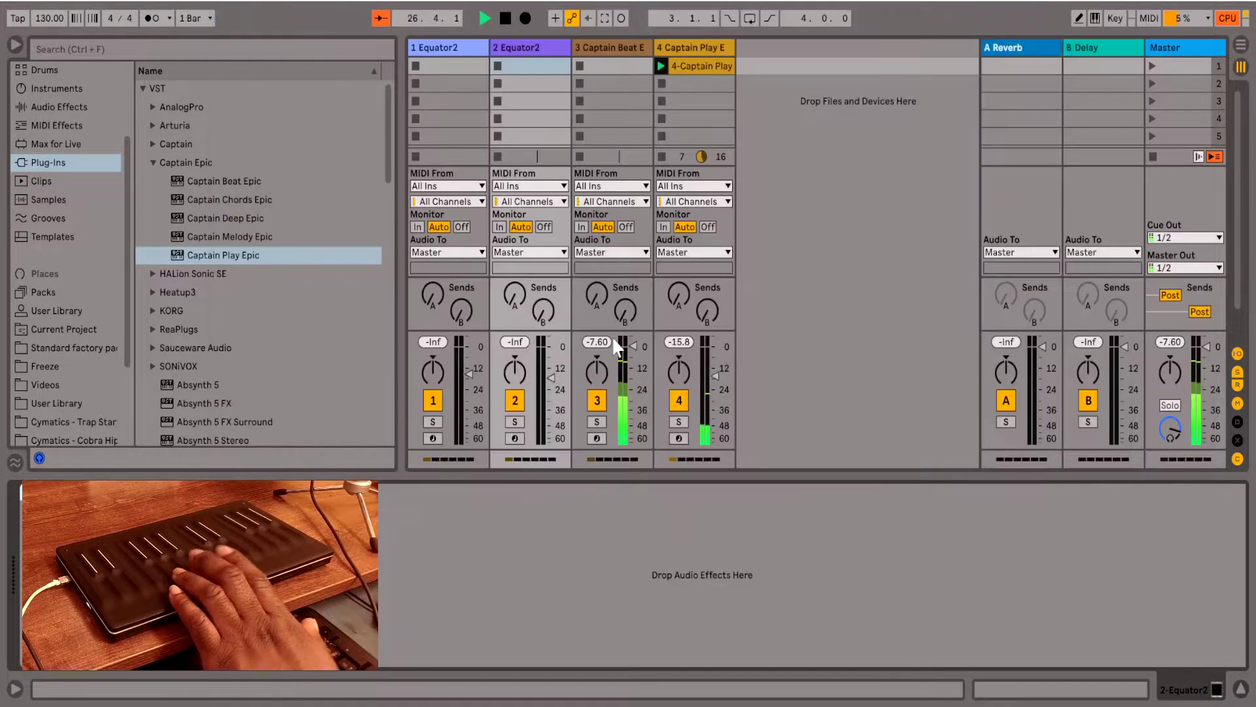
Arm track 2 (Equator2) for recording and lower its volume.
click(515, 438)
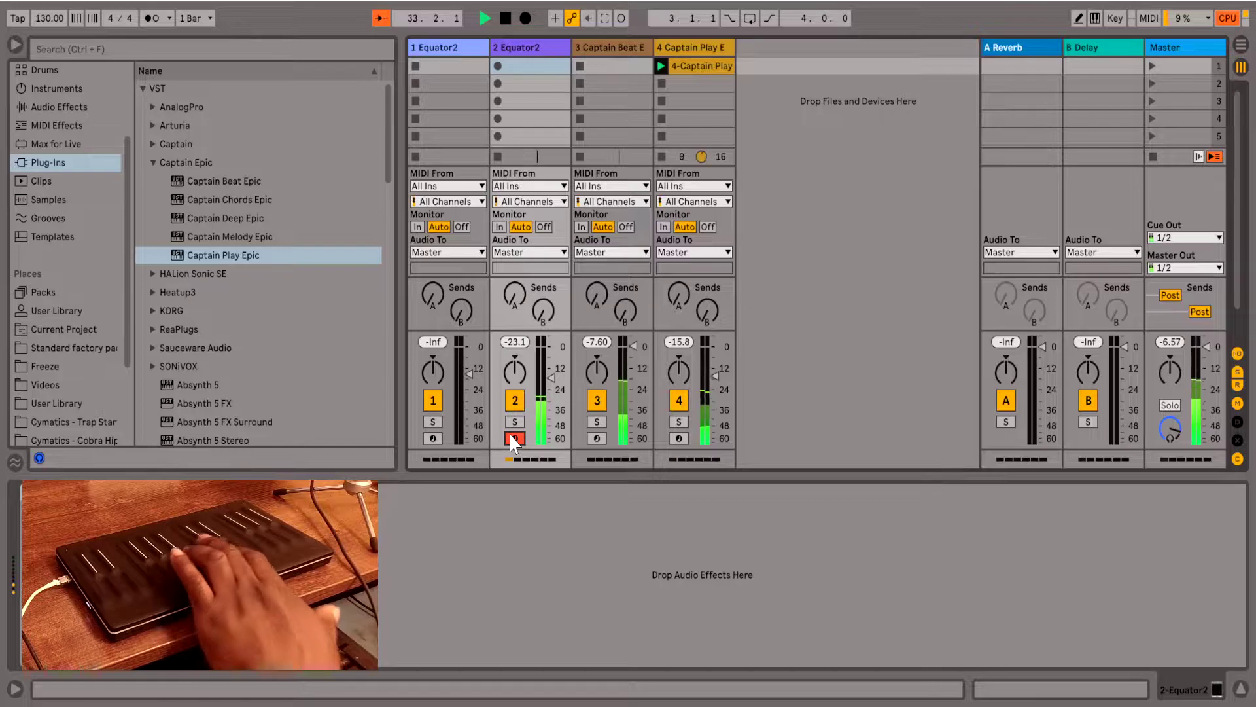
drag(551, 377, 551, 390)
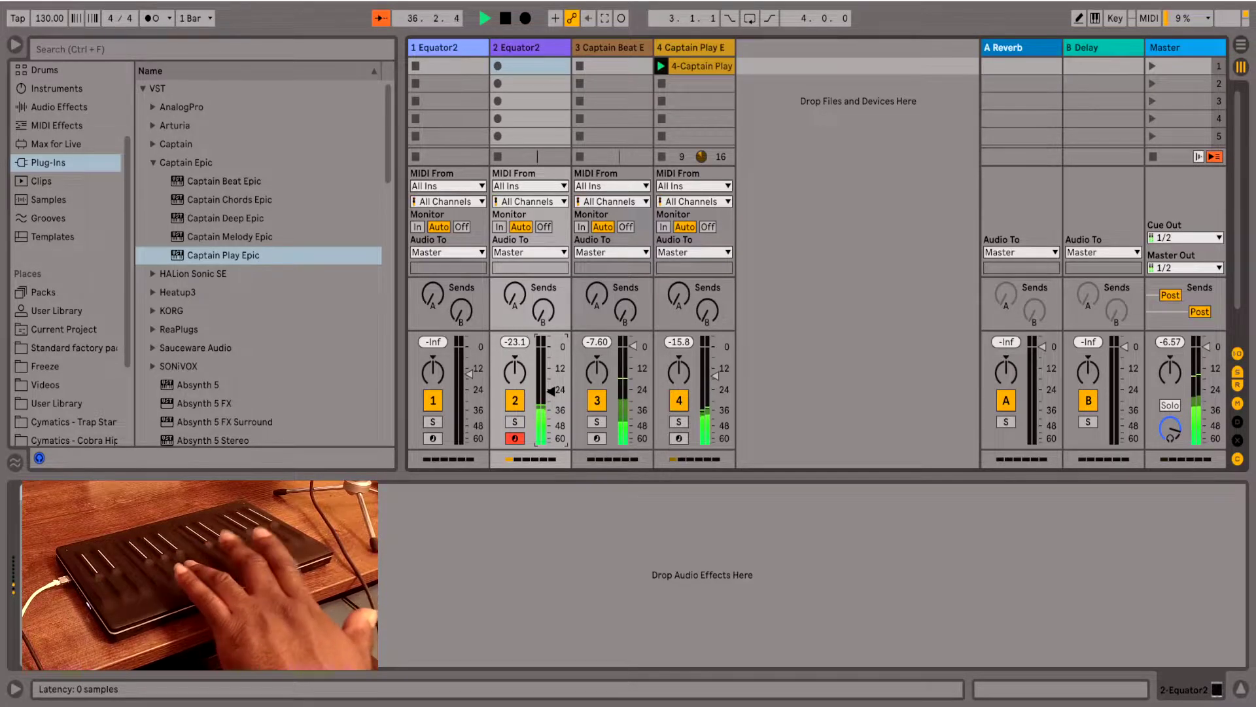
Load the Digi House Pluck preset in track 2's Equator2, discarding unsaved changes, and close the plug-in window.
key(ctrl+alt+p)
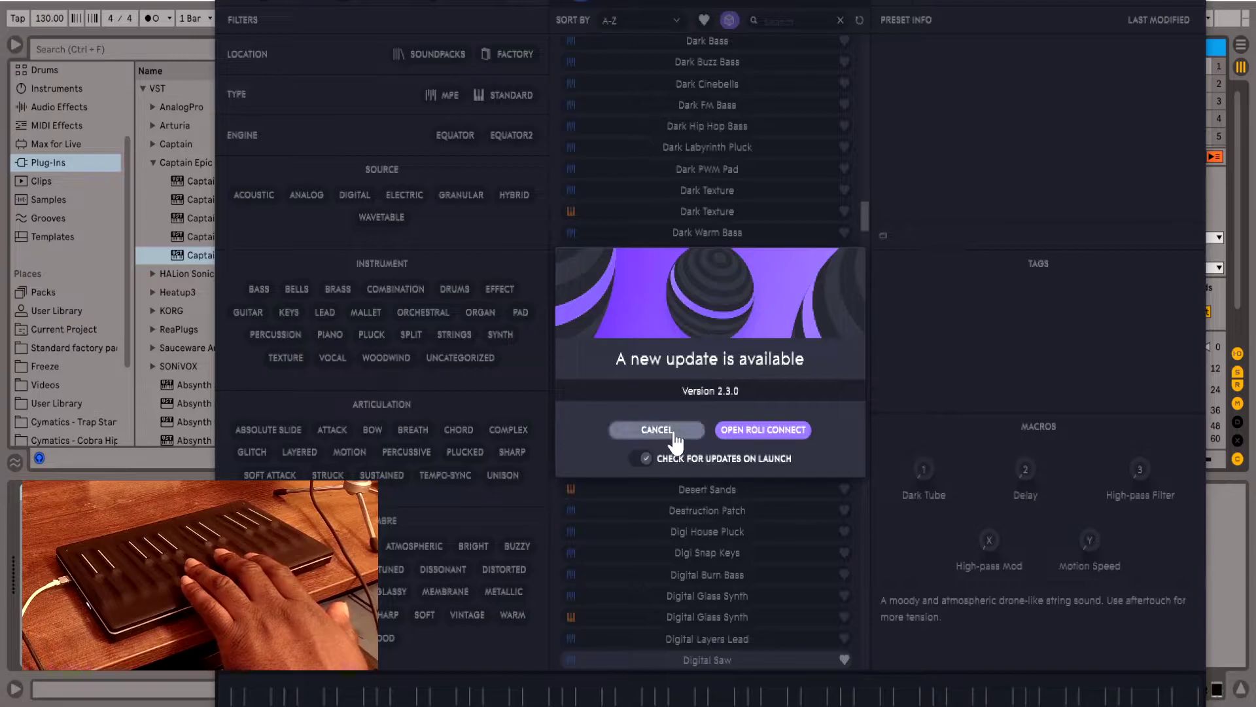
click(658, 429)
click(709, 531)
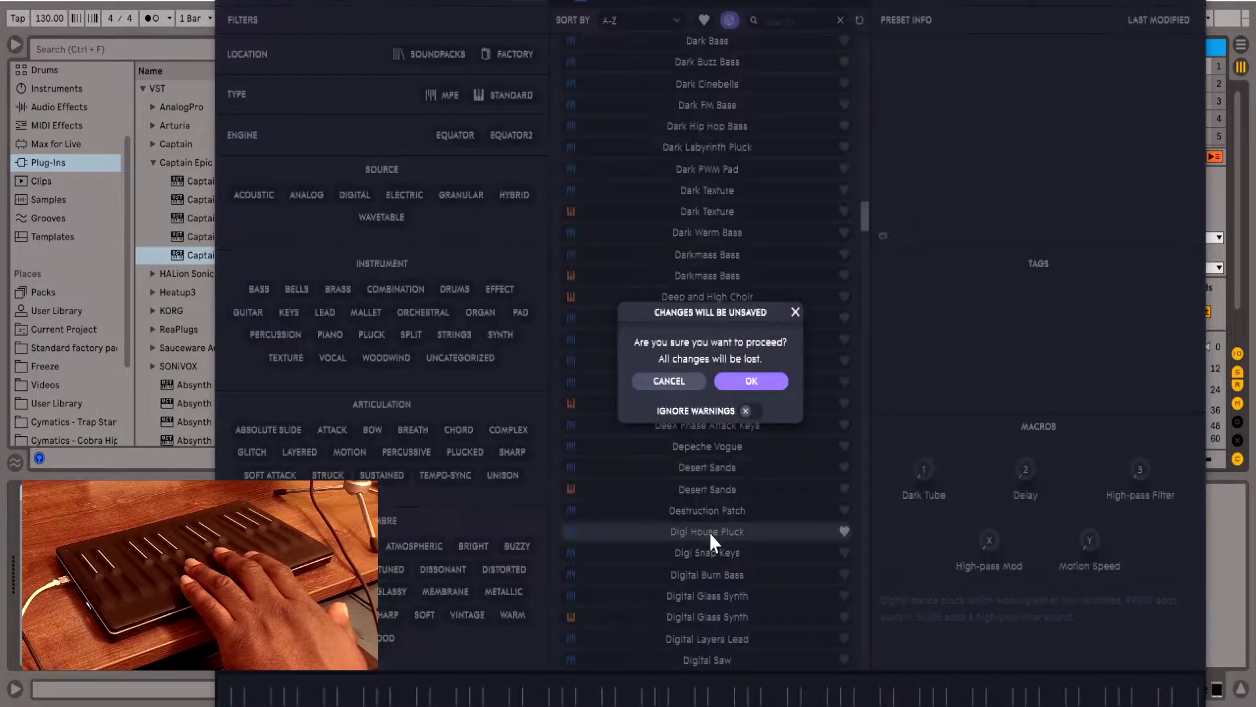
click(728, 384)
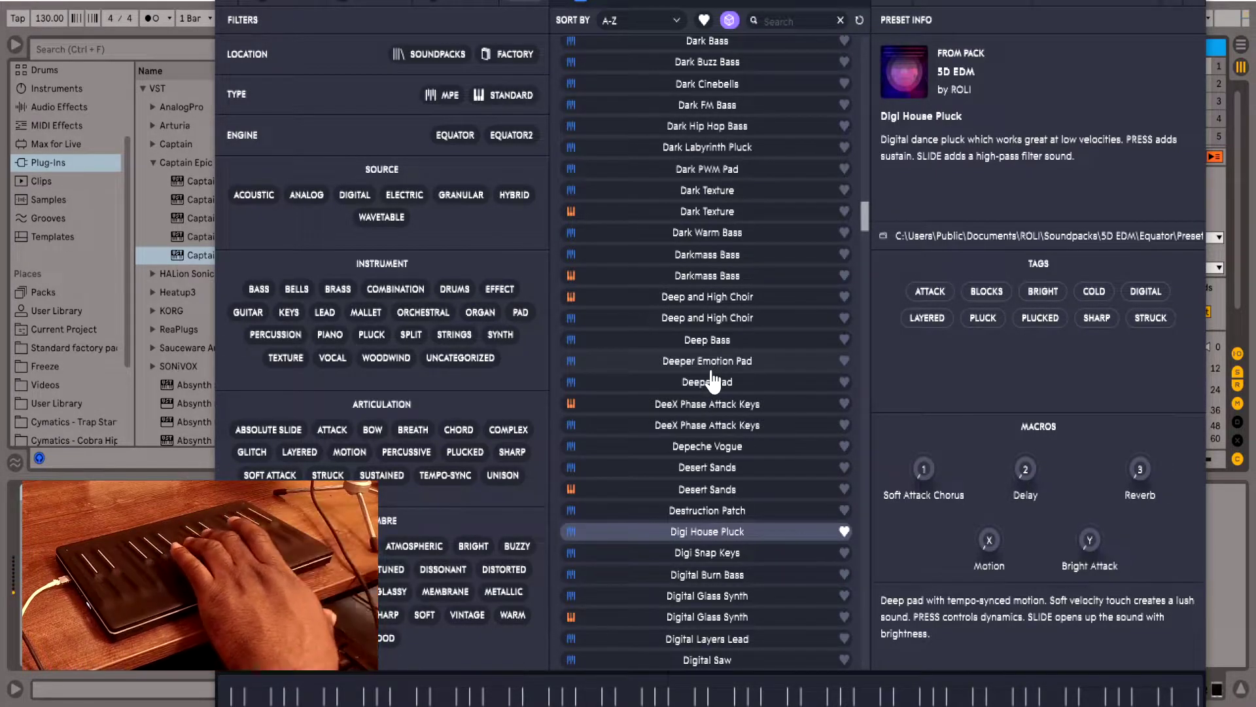
key(ctrl+alt+p)
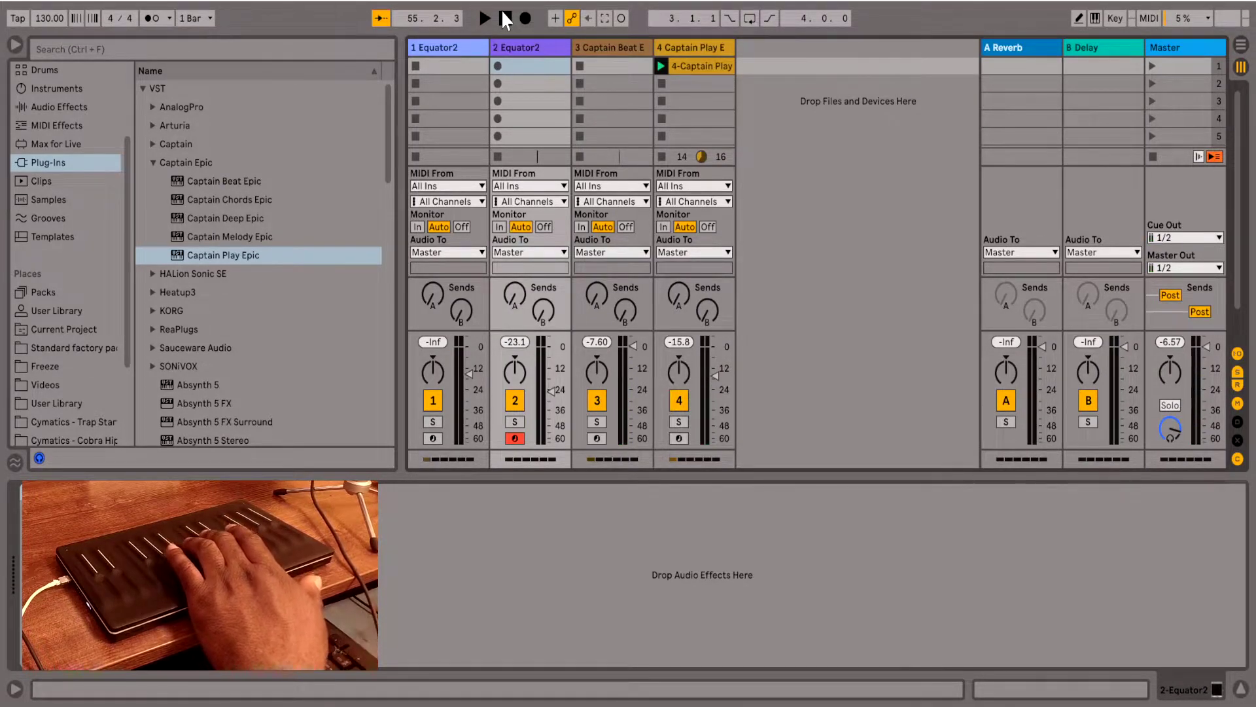
Record an eight-bar Equator2 clip in the first slot of track 2 and play it back with the chords and drums.
click(501, 69)
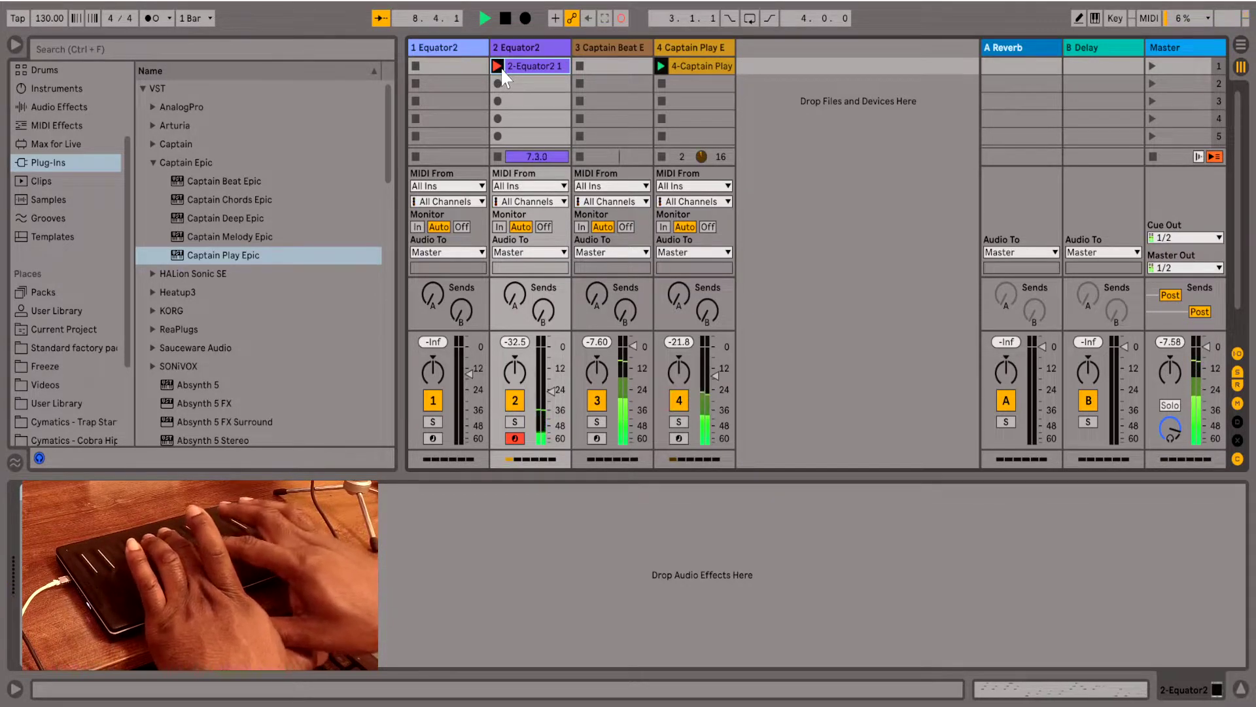
key(space)
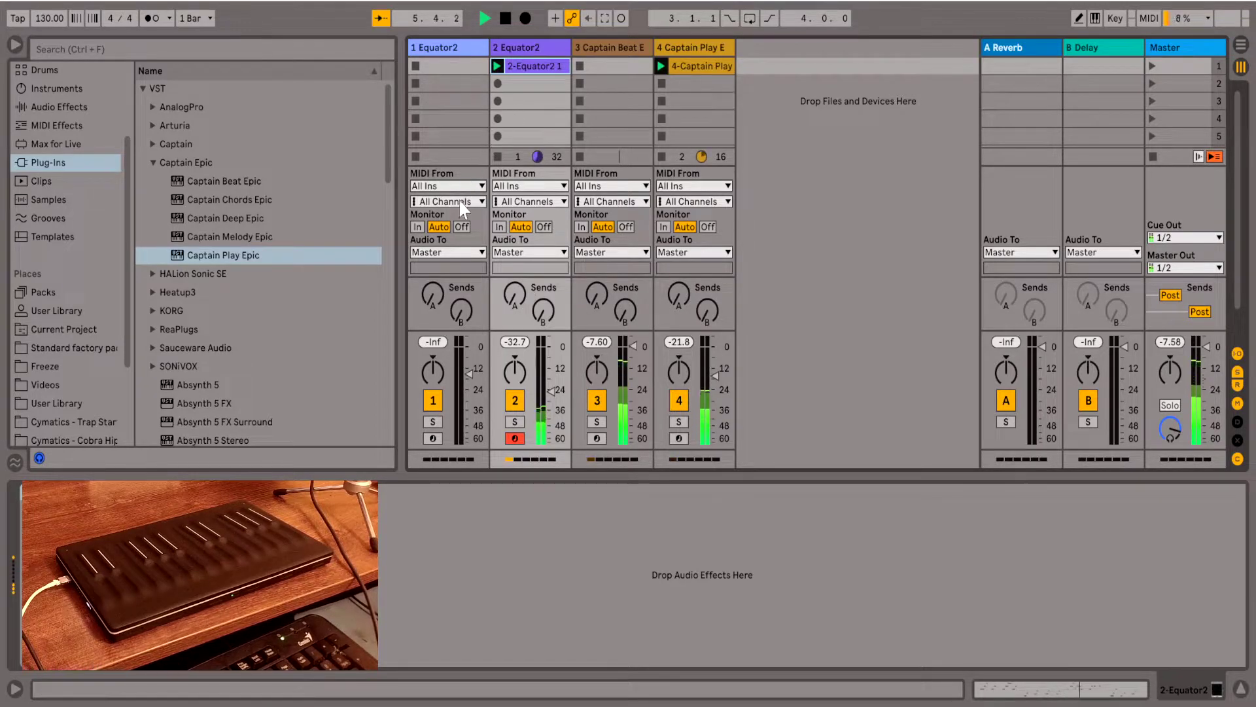
Arm track 1 (Equator2) for recording, stop playback, and decline its plug-in's update offer before closing the plug-in window.
click(433, 438)
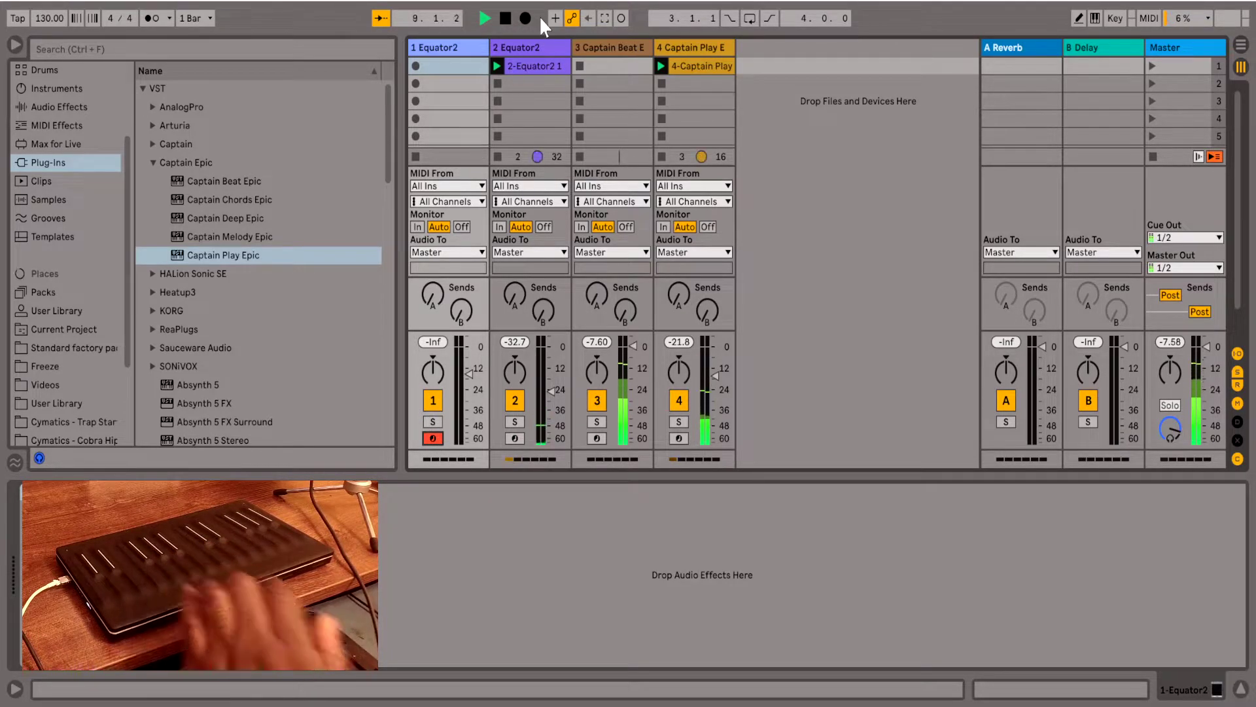
click(508, 19)
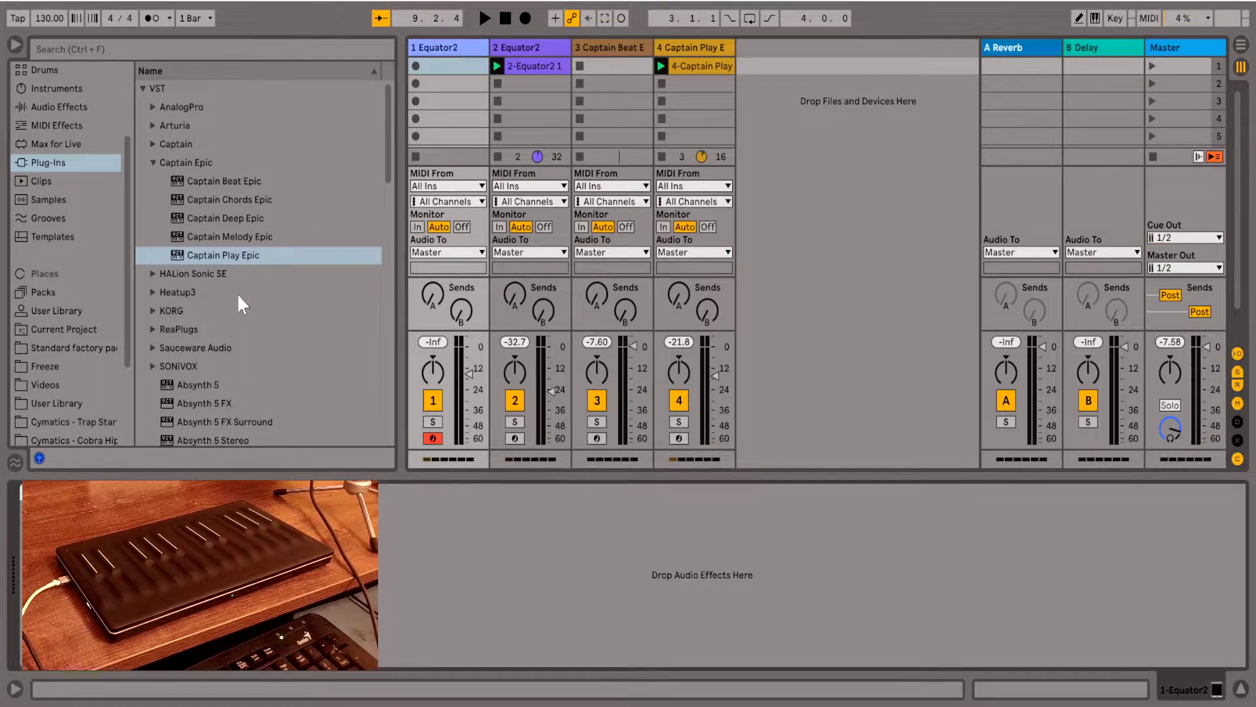
key(ctrl+alt+p)
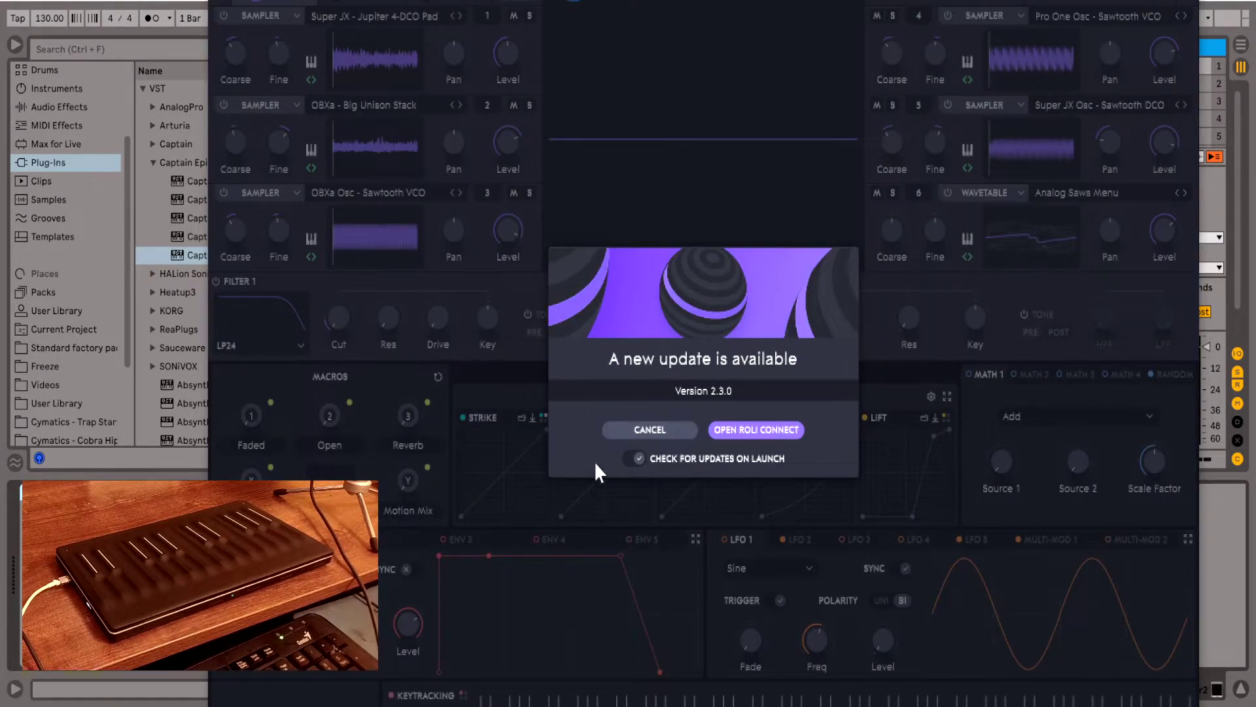
click(650, 429)
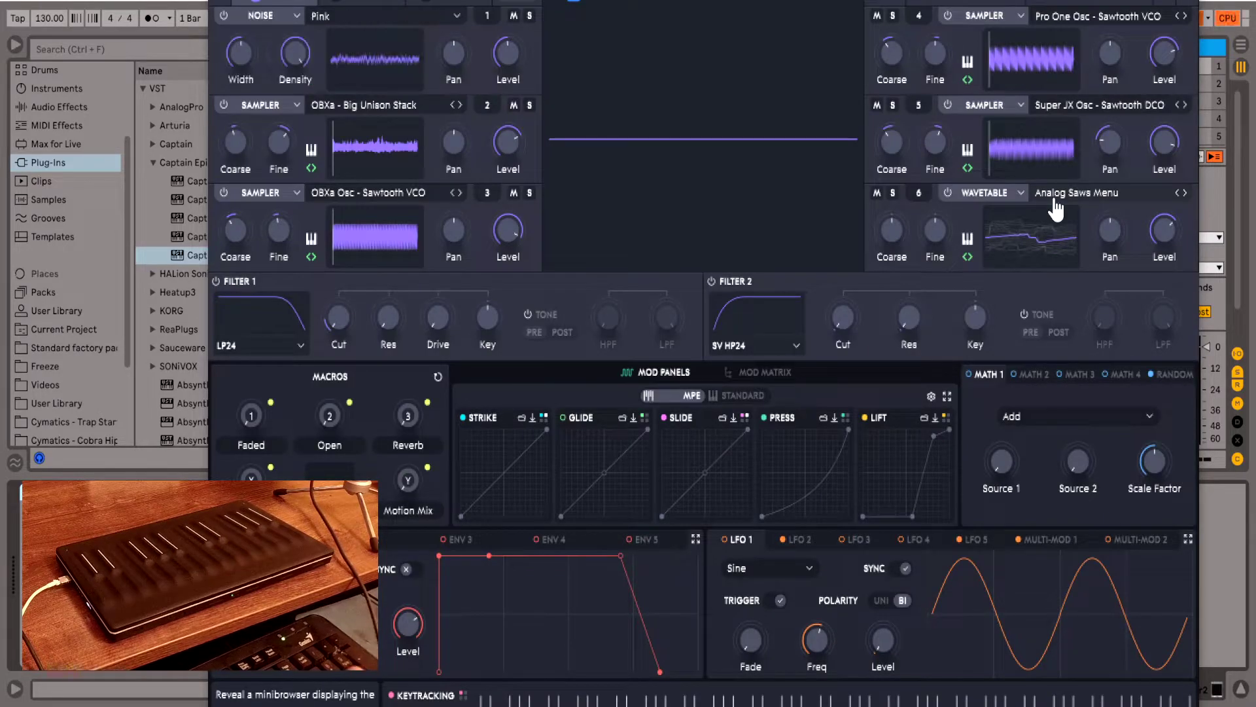
key(ctrl+alt+p)
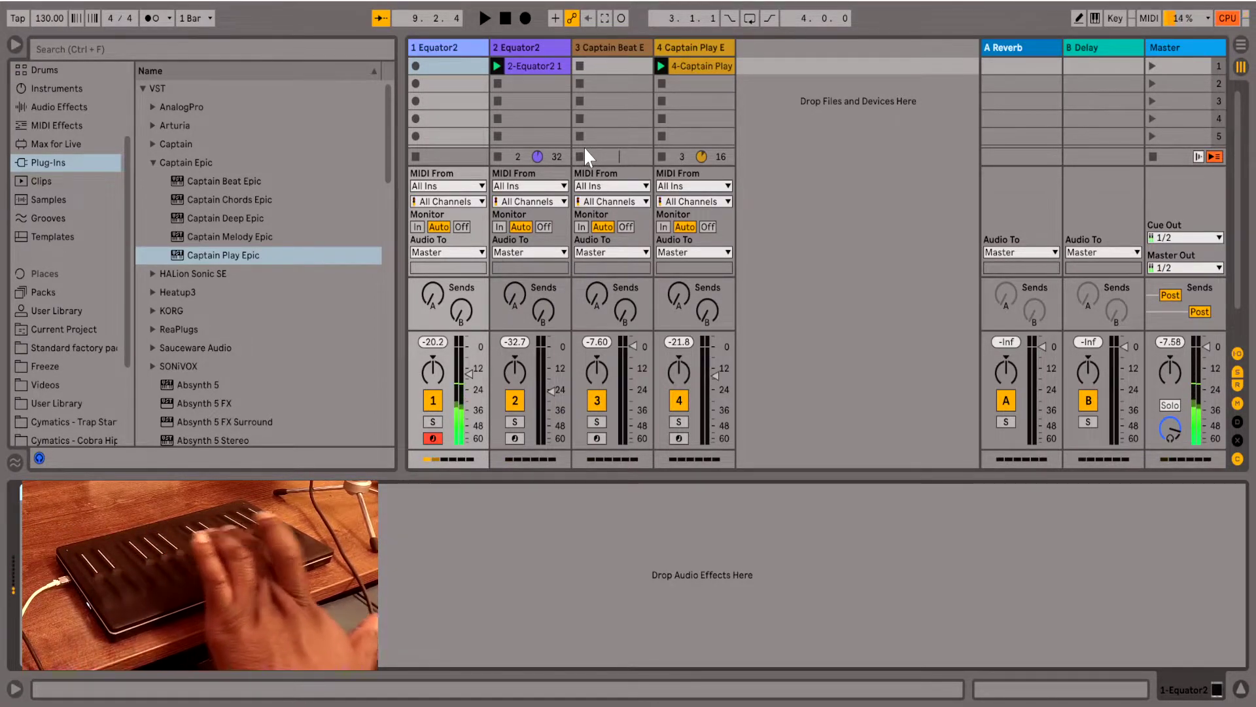
Rehearse over the running beat, then record an eight-bar Equator2 clip in the first slot of track 1 and loop it.
click(481, 18)
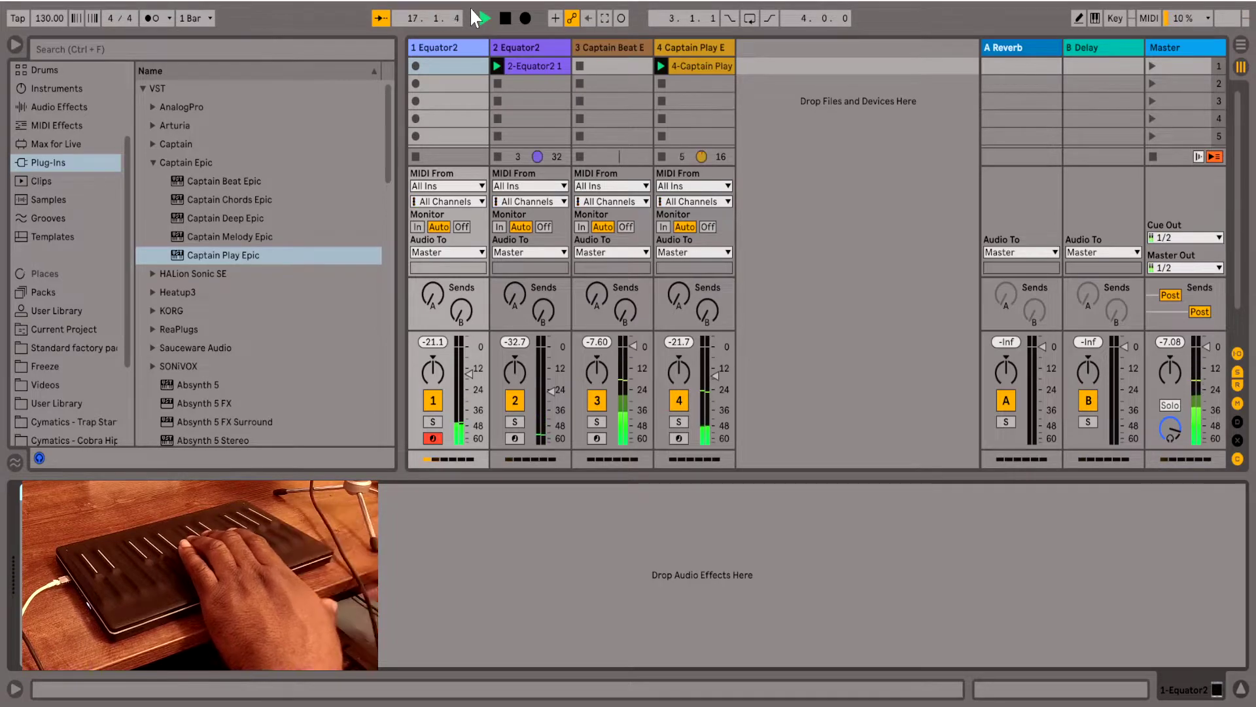
click(415, 66)
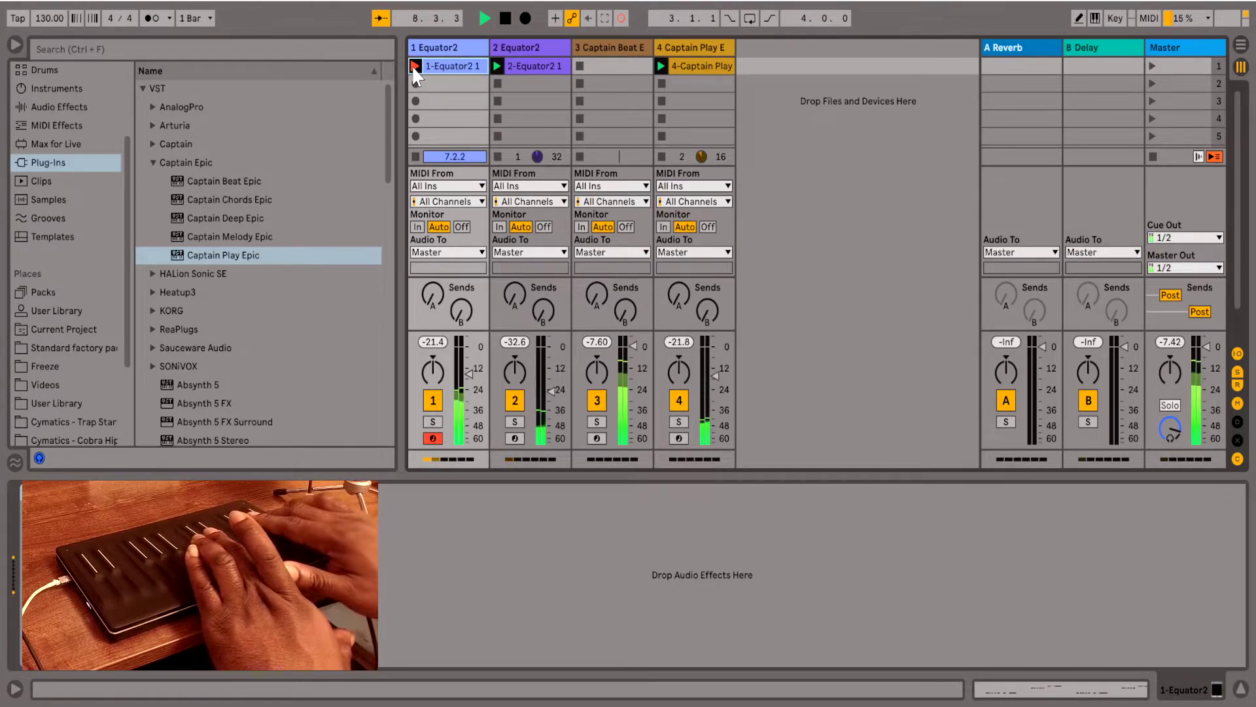
click(414, 67)
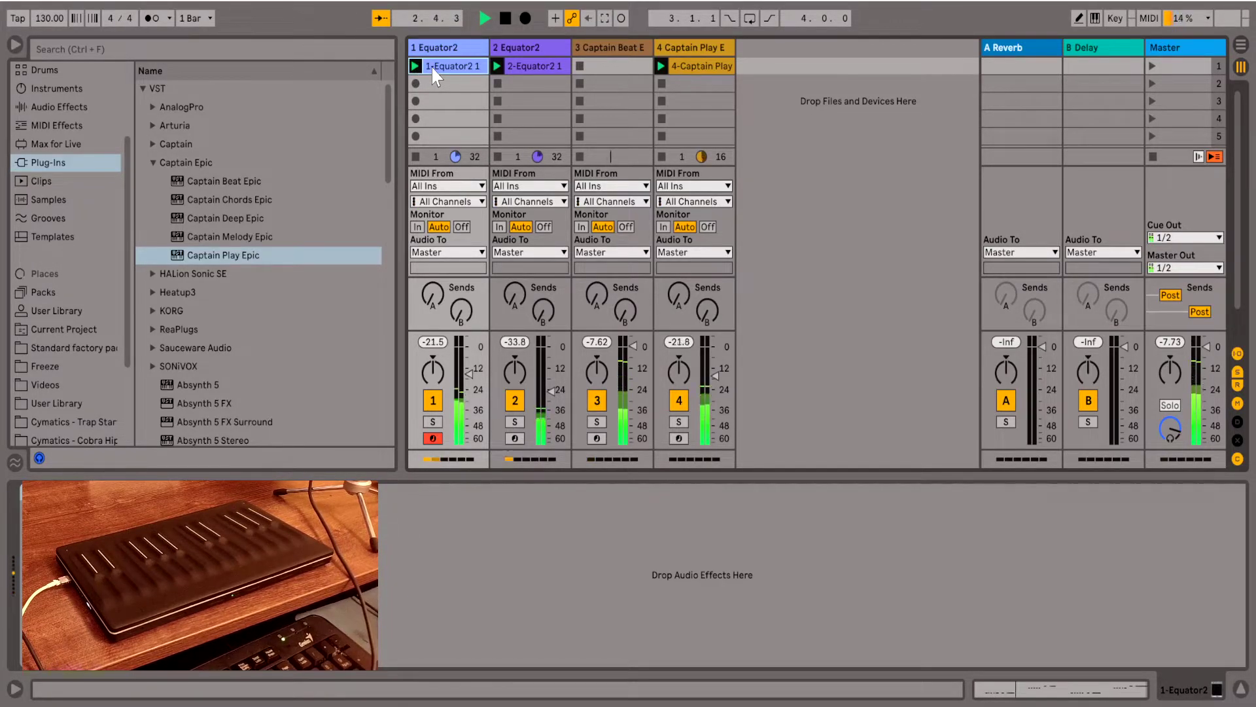
Show the notes of track 1's new clip and play all the layers together from the start.
click(437, 66)
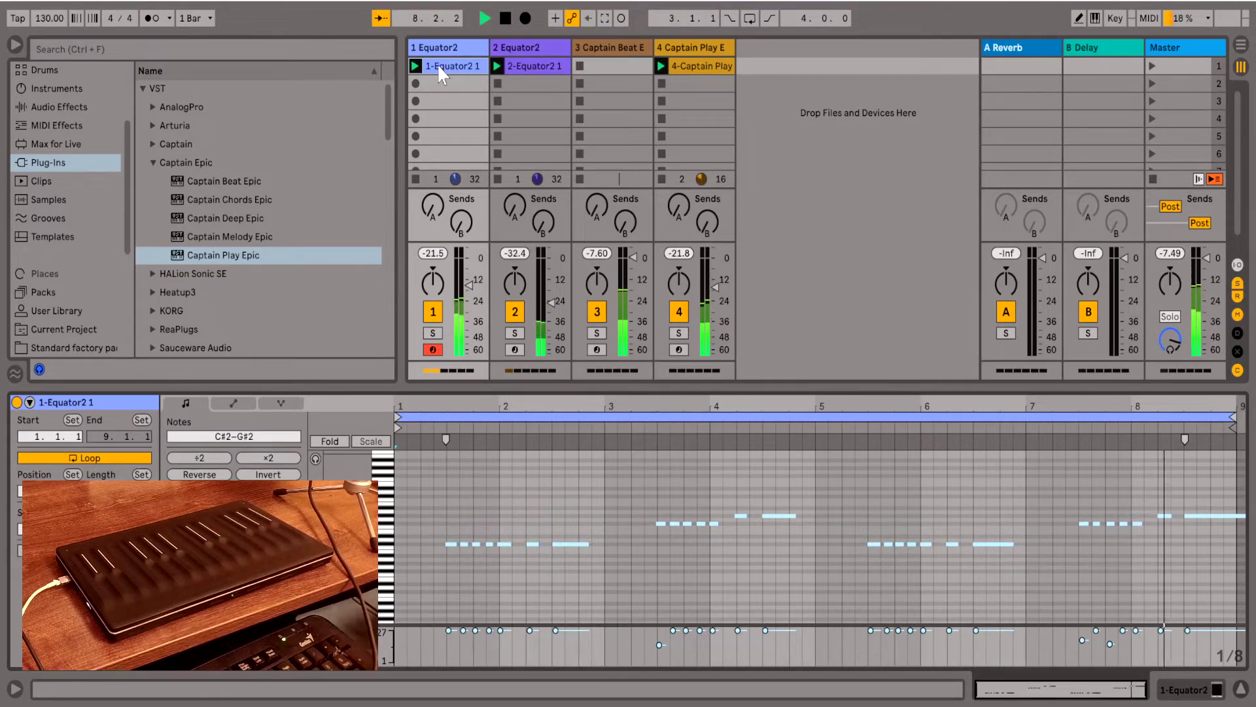
key(space)
key(space)
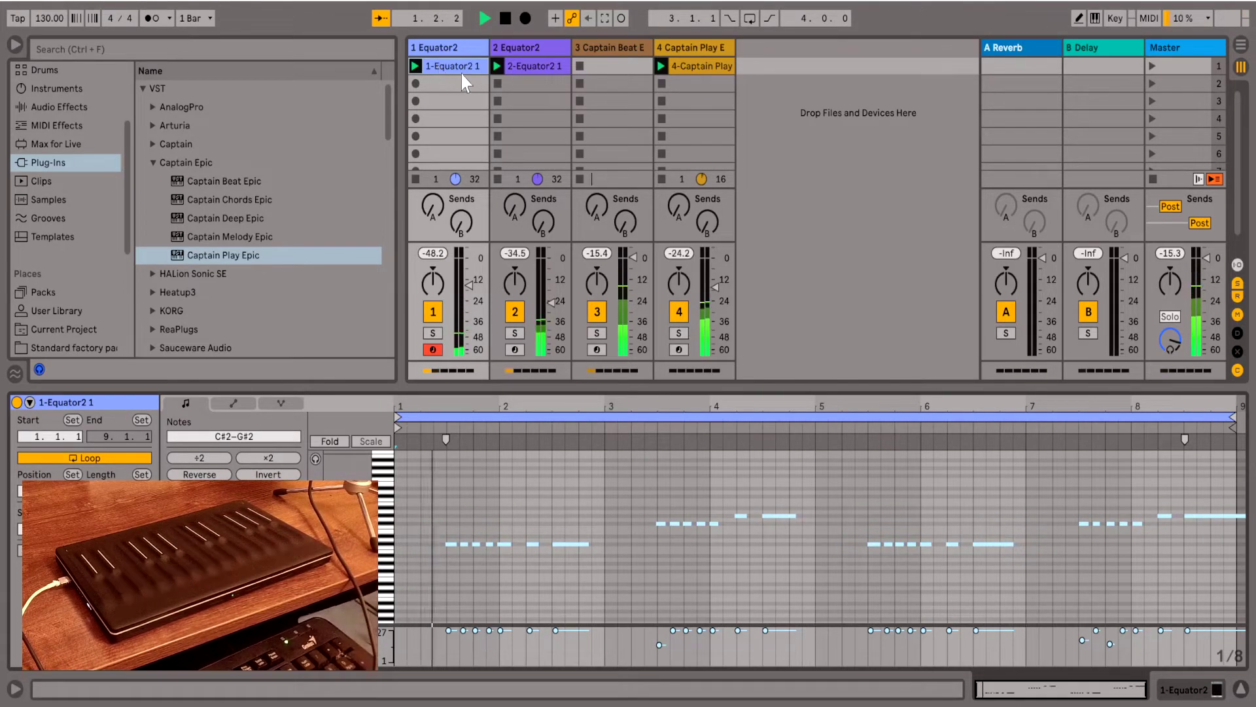
click(483, 18)
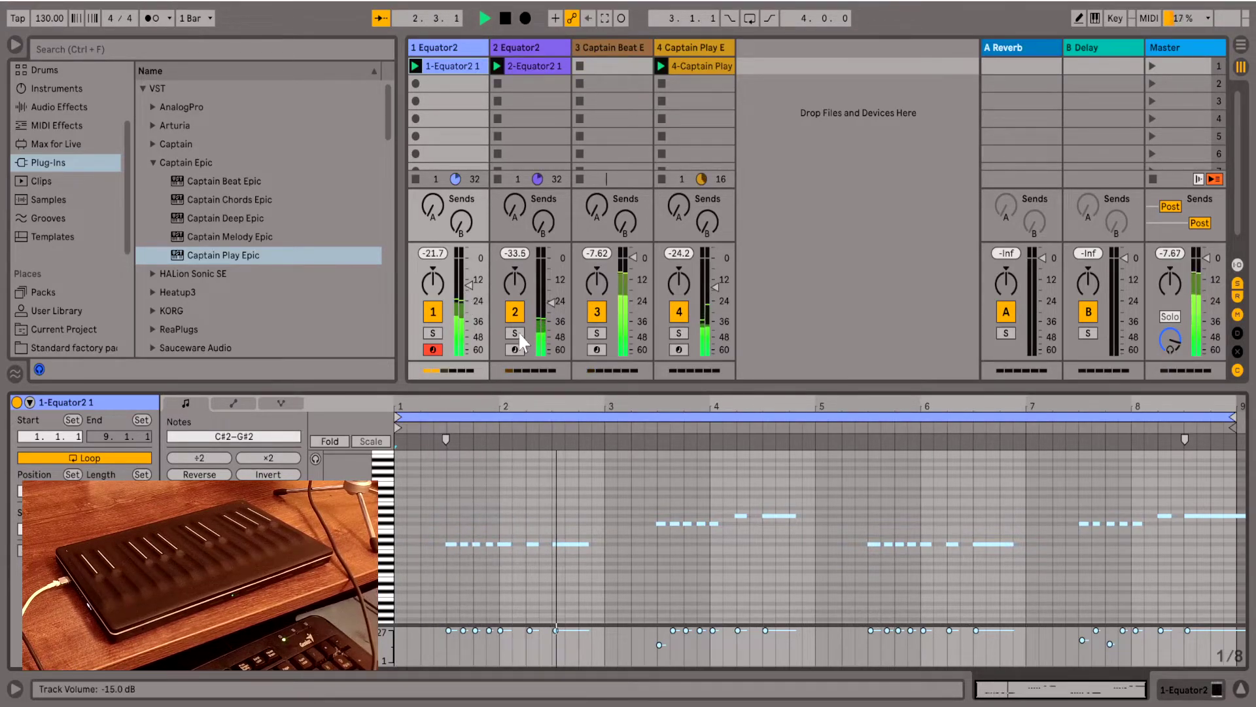
key(XF86AudioRaiseVolume)
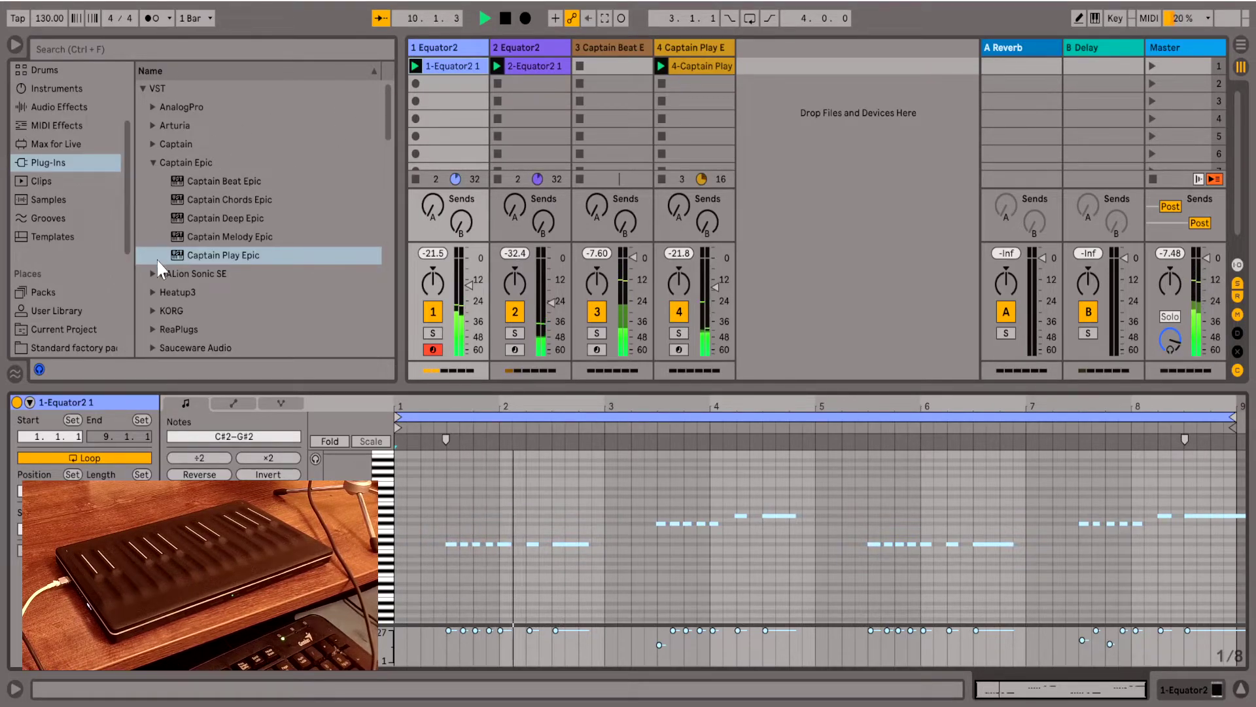
Stop playback and add Captain Play Epic from the Captain Epic plug-in folder as a new track 5.
click(155, 292)
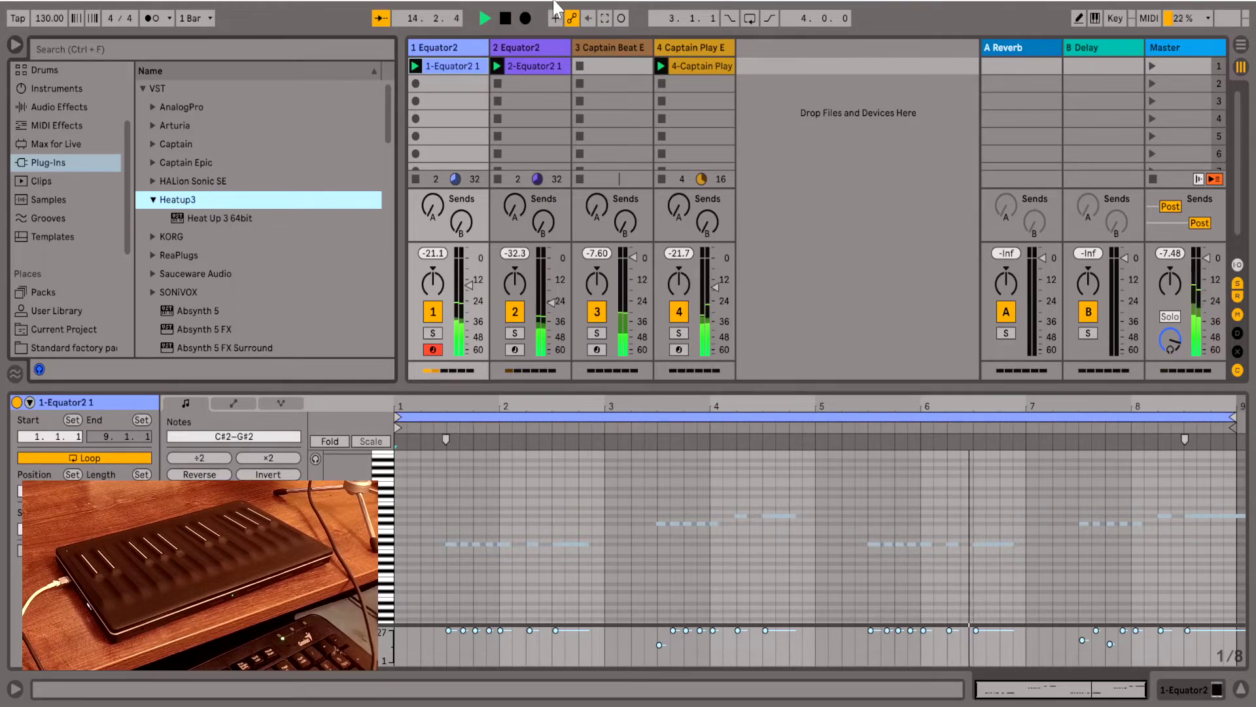
click(505, 19)
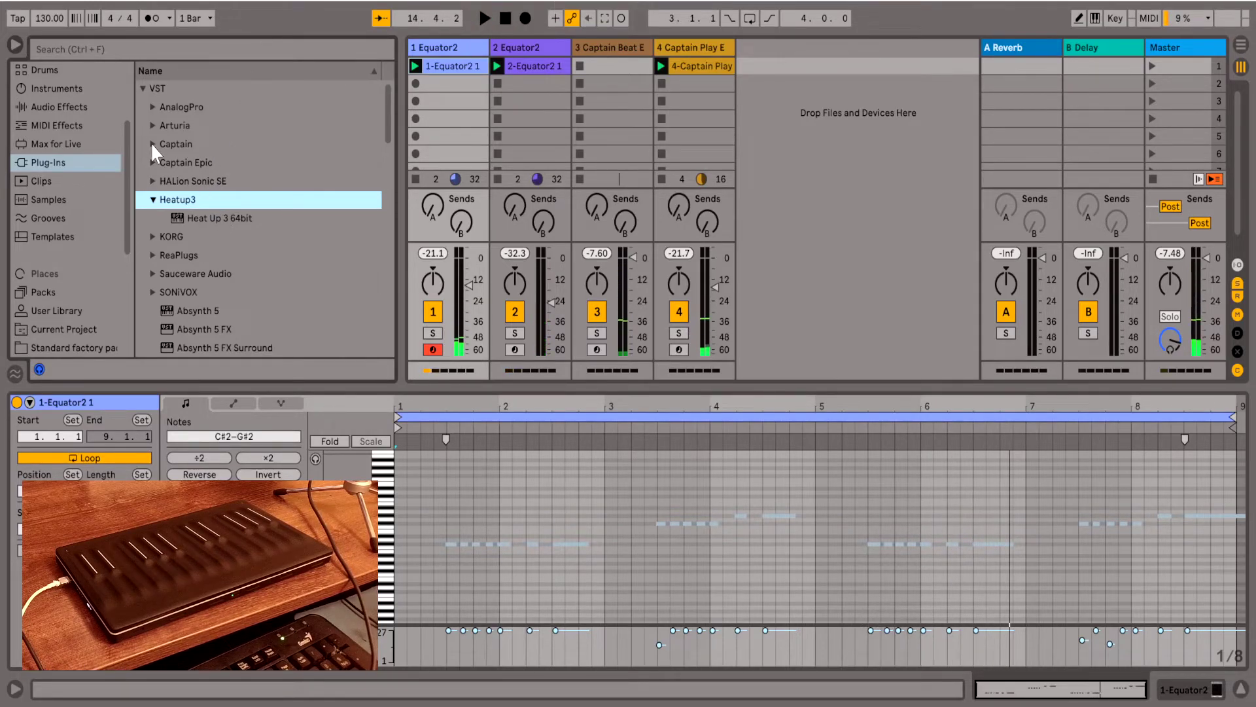
click(152, 162)
drag(204, 249, 274, 255)
drag(558, 269, 857, 173)
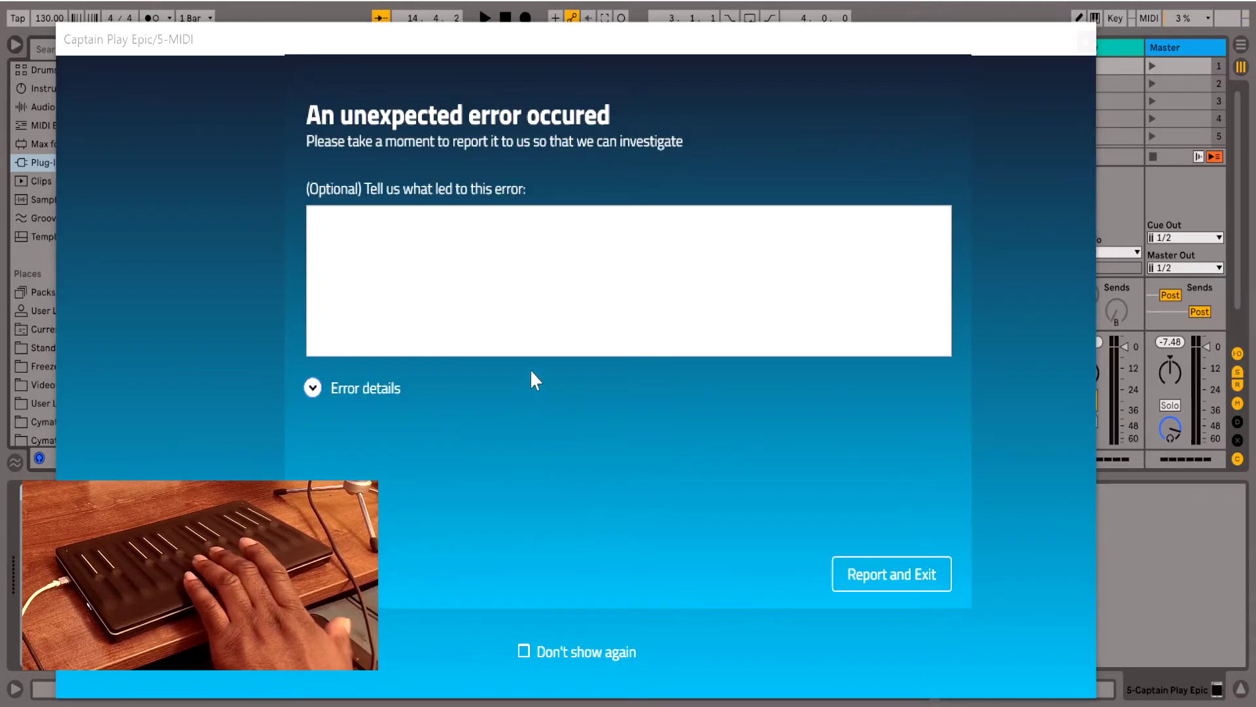
Submit the Captain Play Epic error report and close the crashed plug-in's window.
click(864, 589)
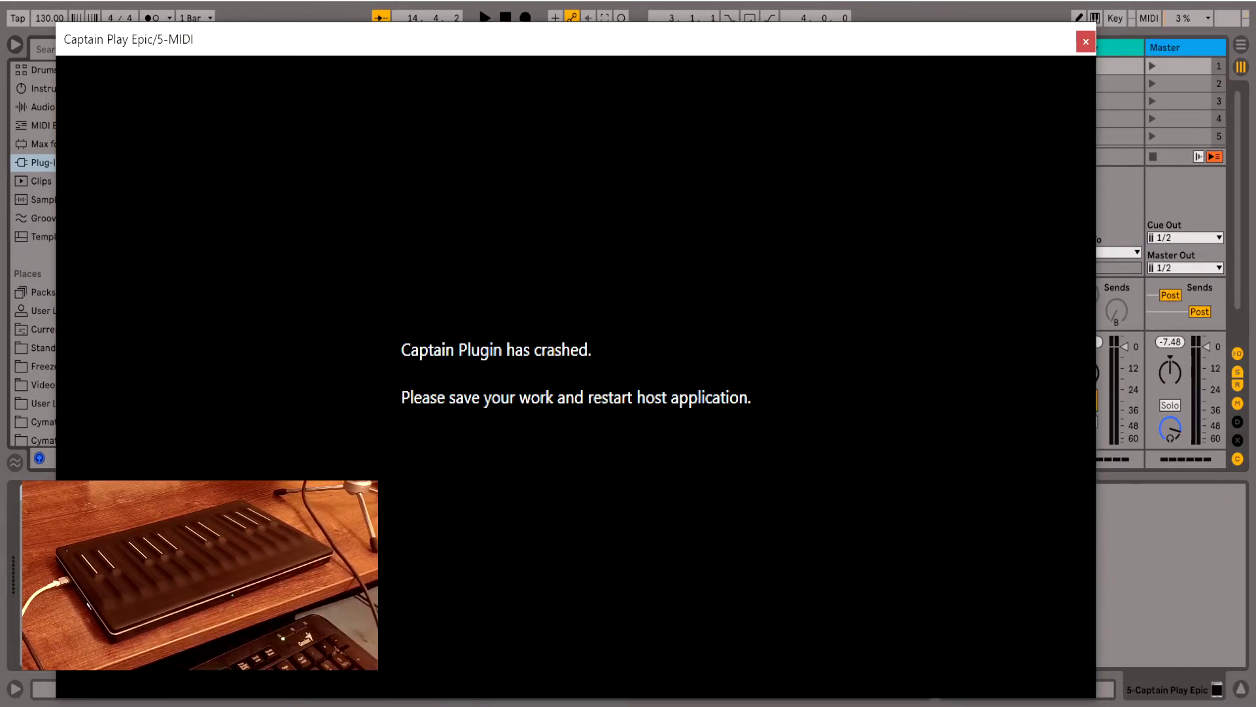
mouse_move(926, 706)
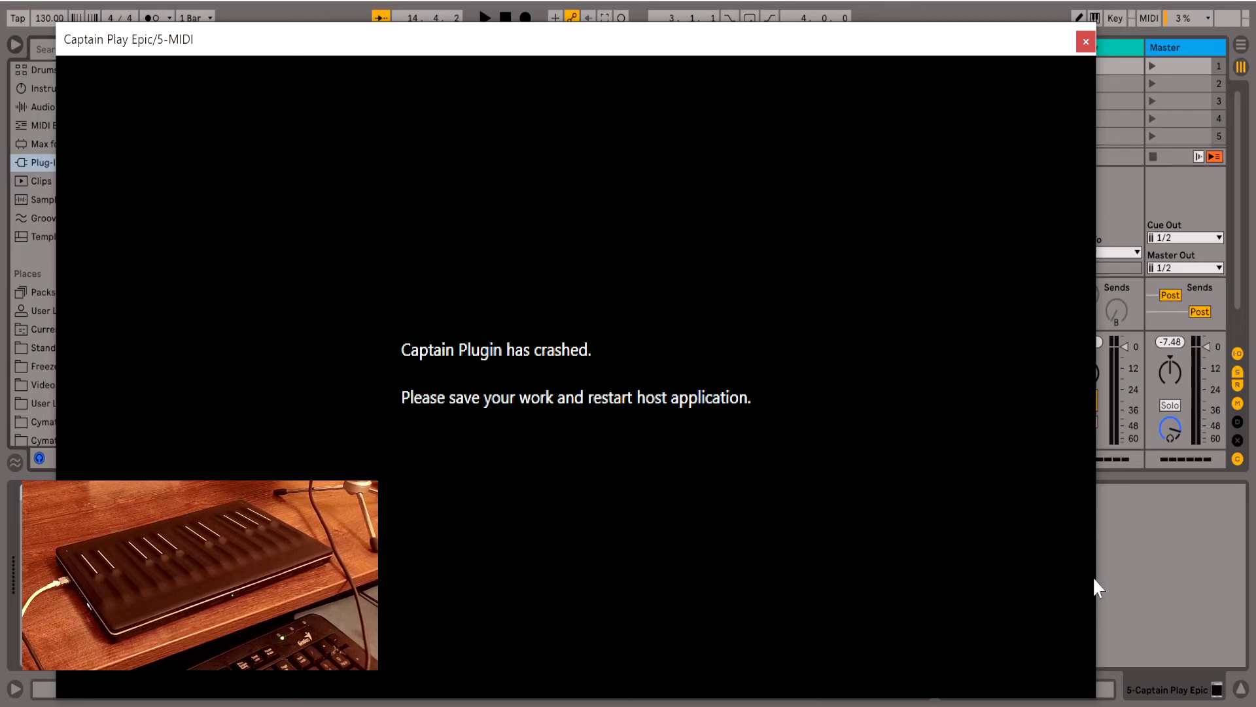
click(1080, 42)
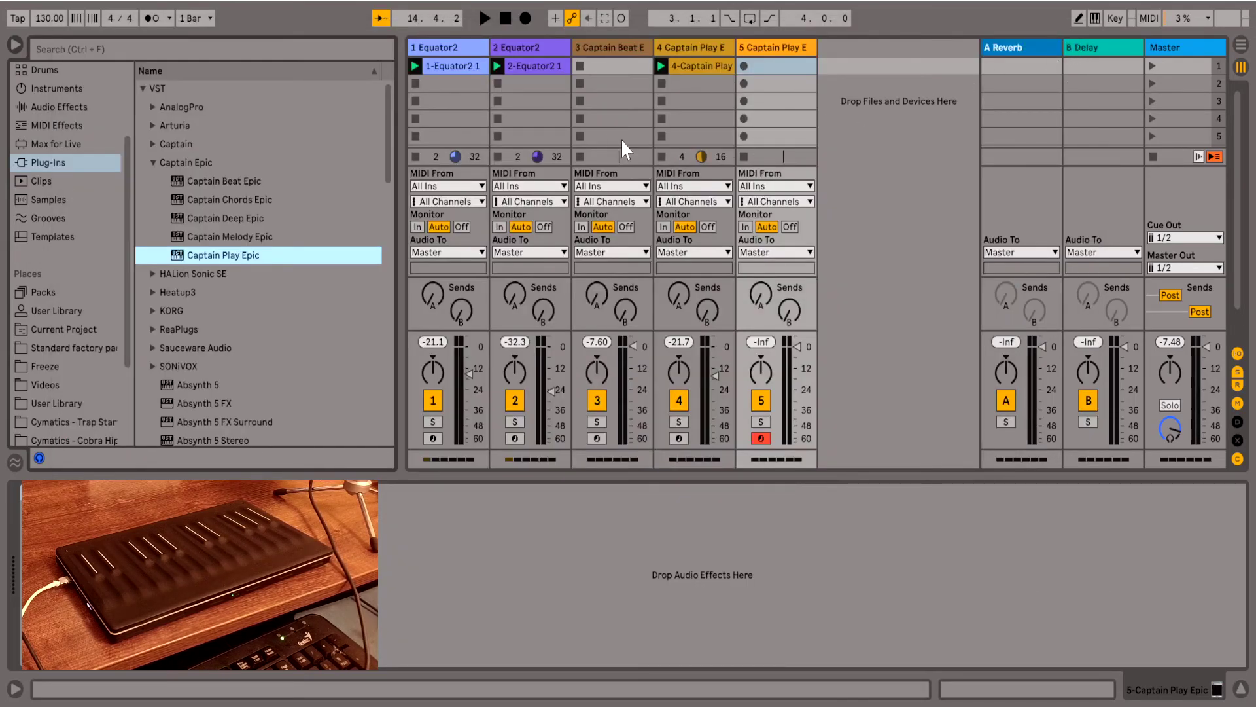
Return the song position to 1.1.1 and switch to OBS.
click(500, 17)
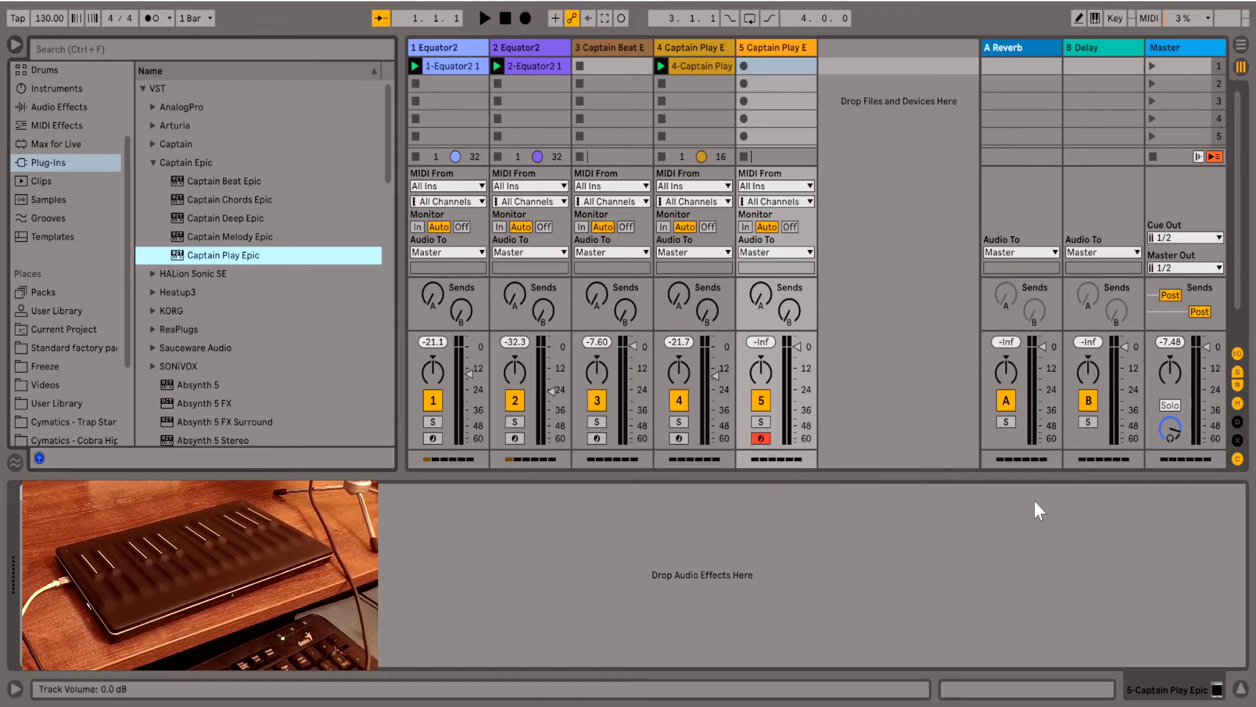
key(alt+Tab)
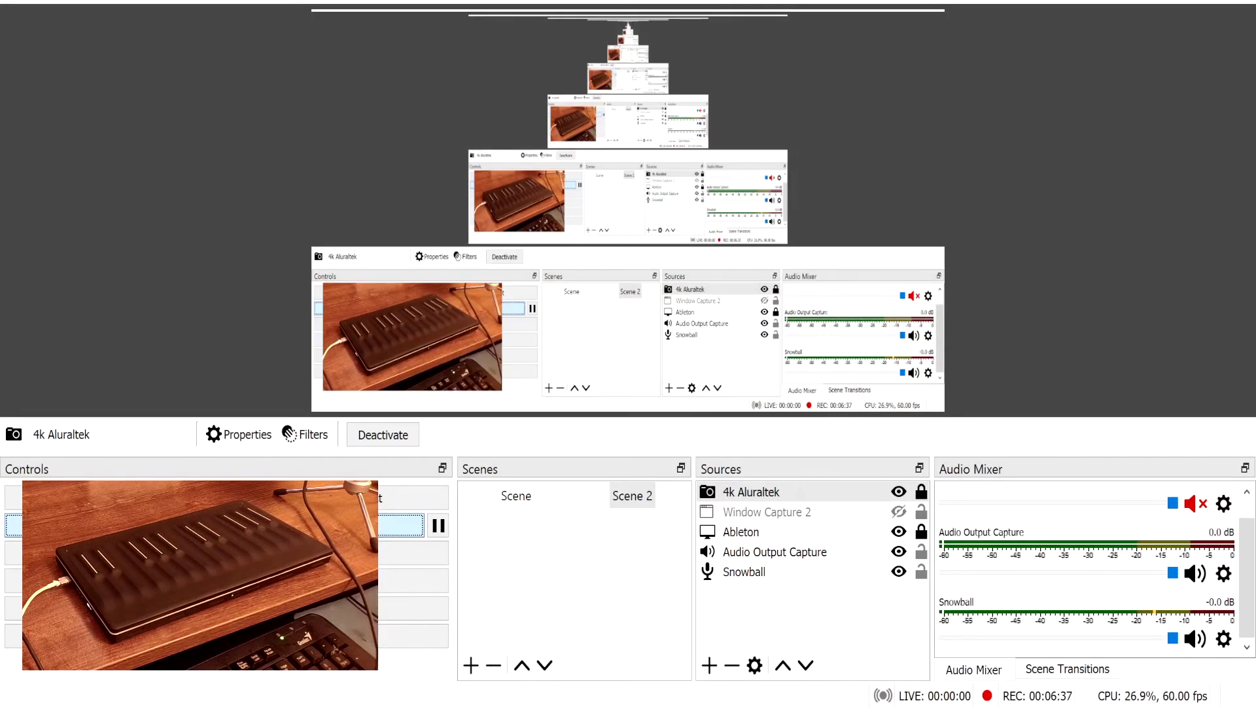